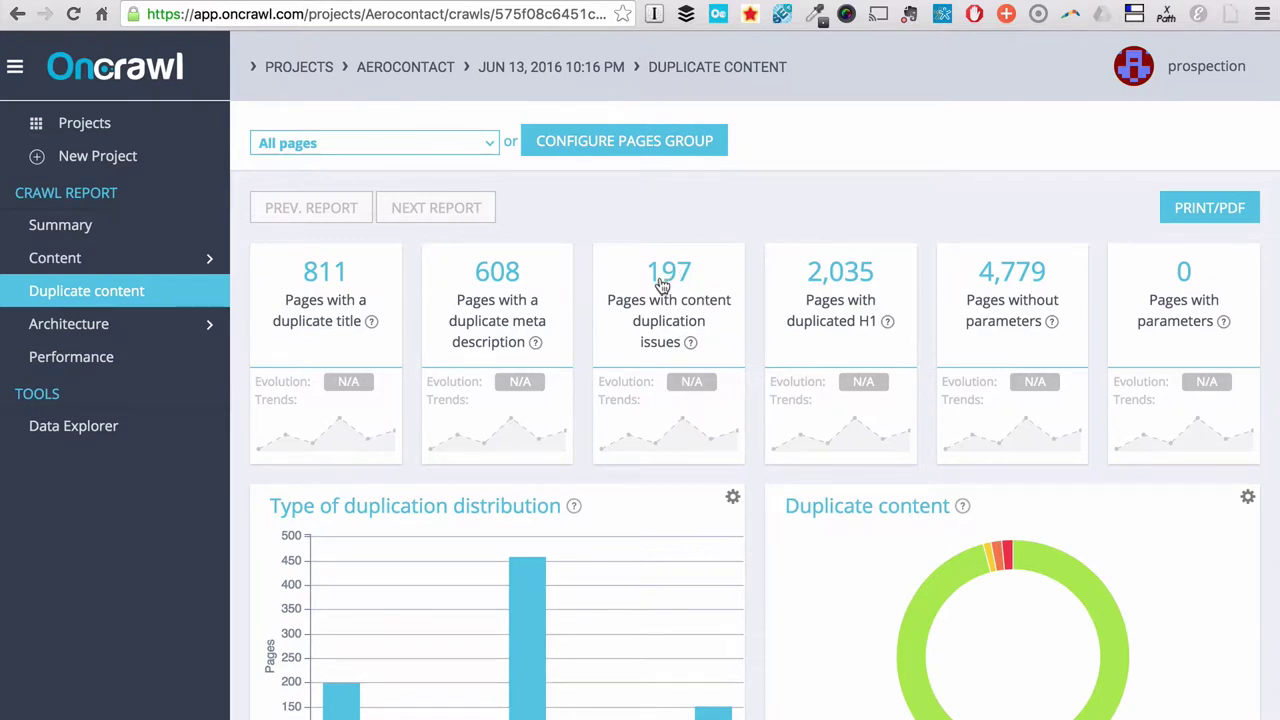
Open the 197 pages with content duplication issues in Data Explorer.
left_click(662, 284)
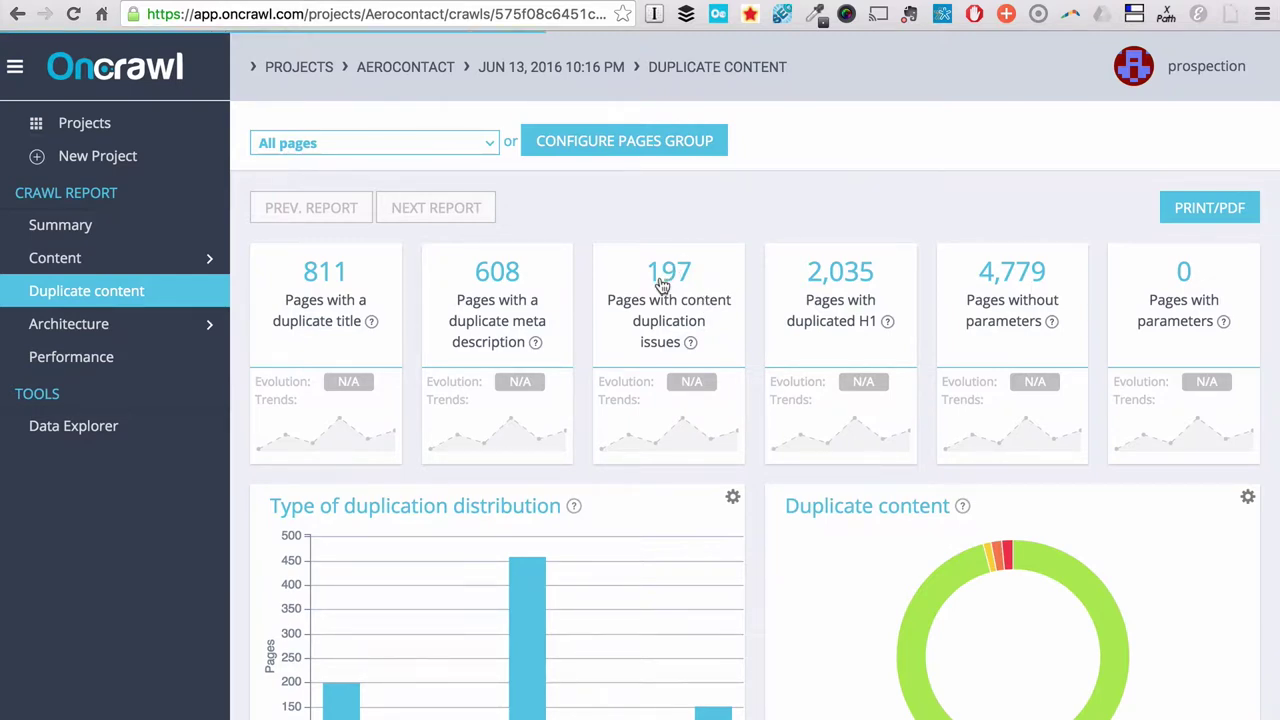
scroll(754, 505, "down", 5)
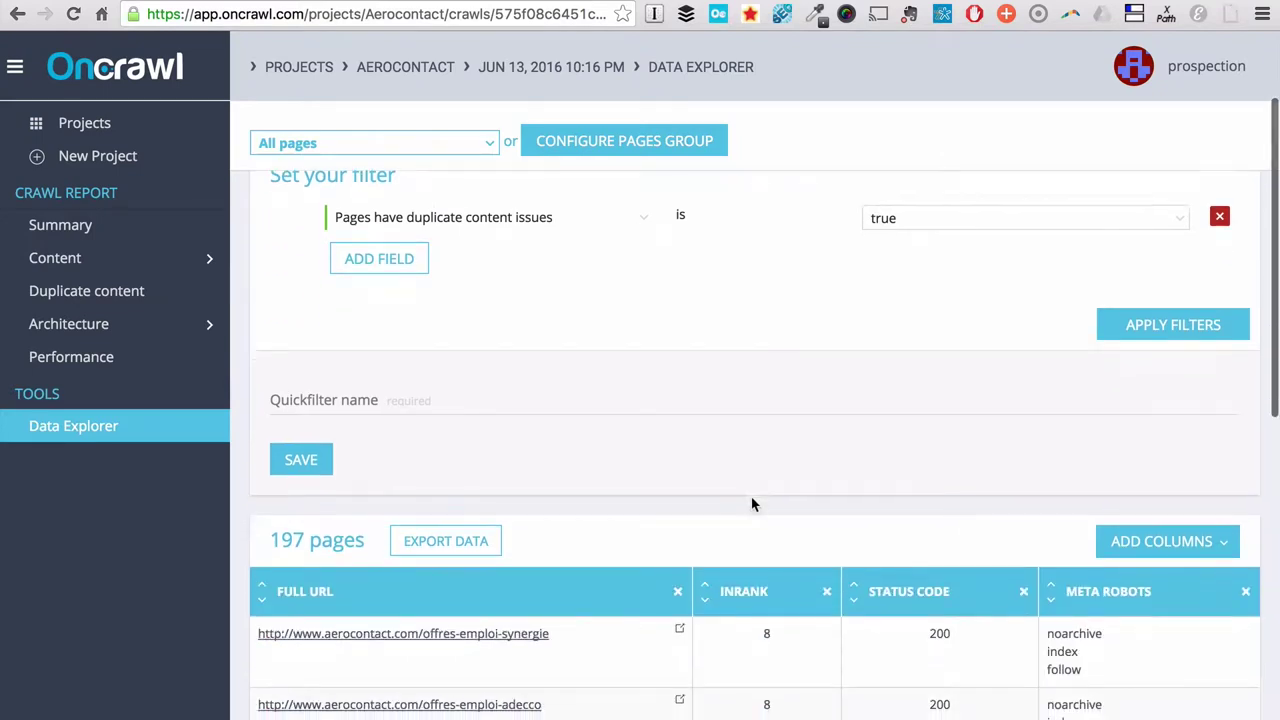
scroll(752, 498, "down", 4)
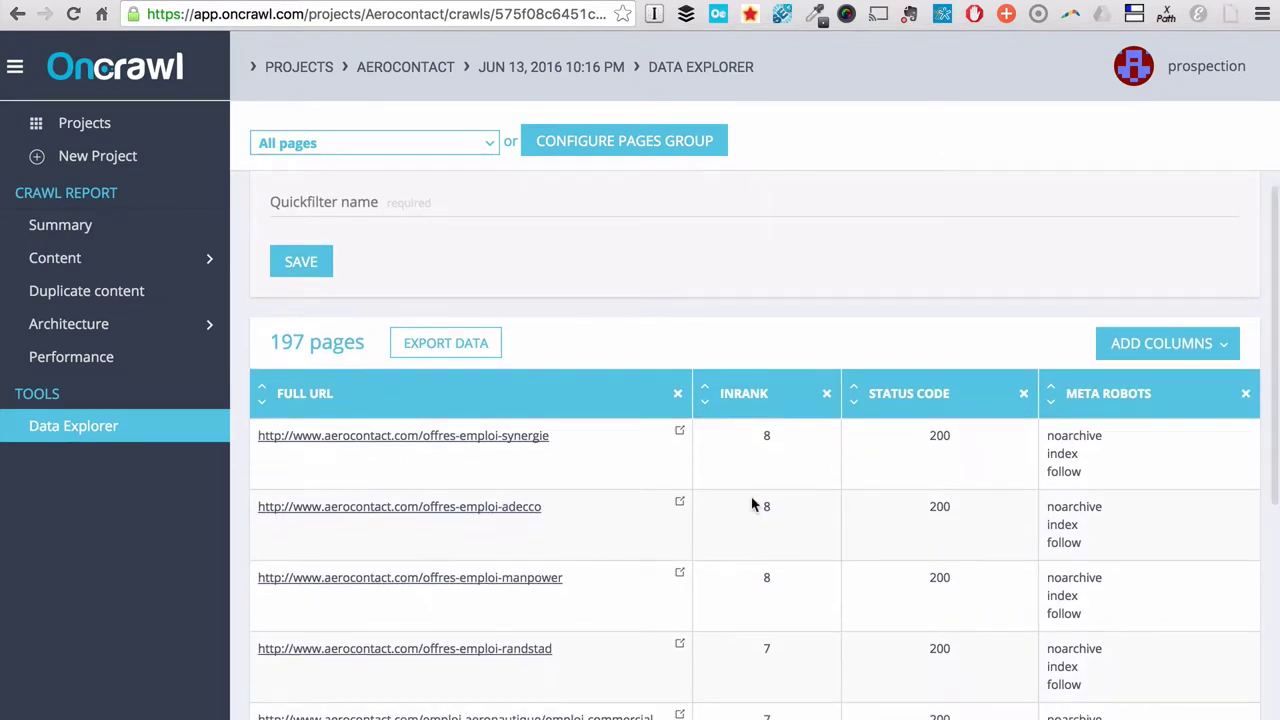
scroll(752, 505, "down", 1)
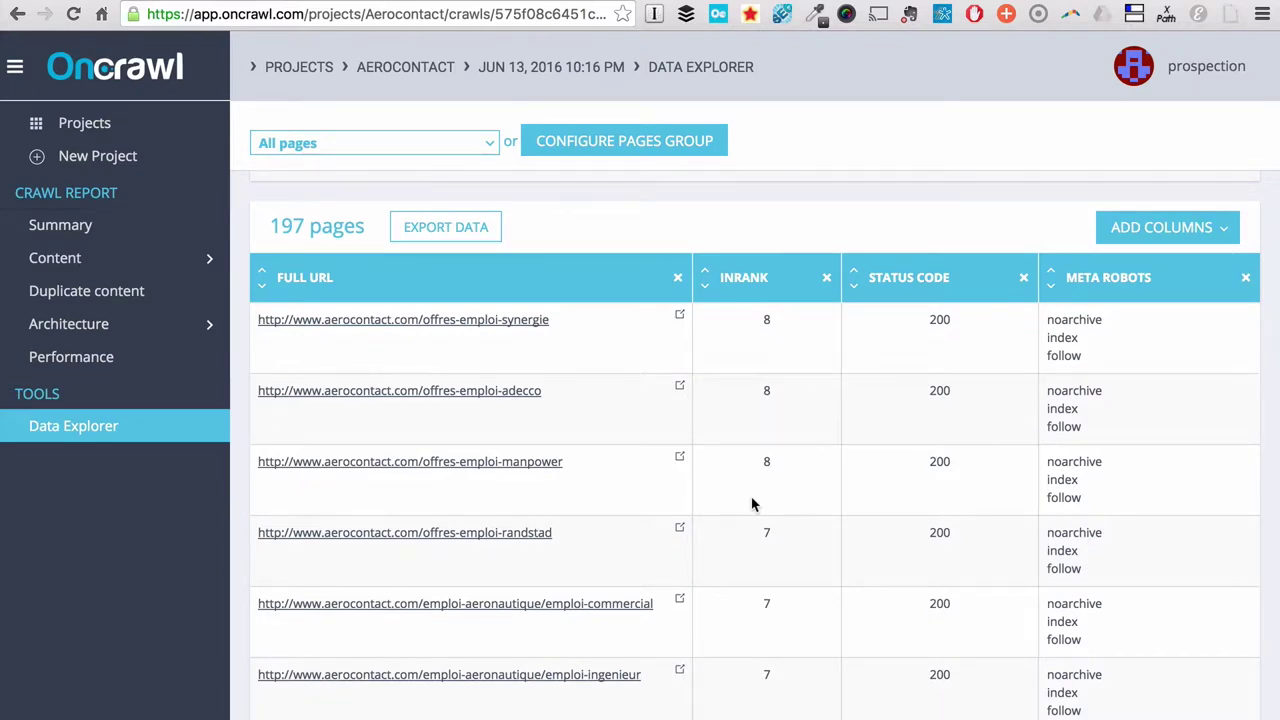
scroll(754, 505, "down", 1)
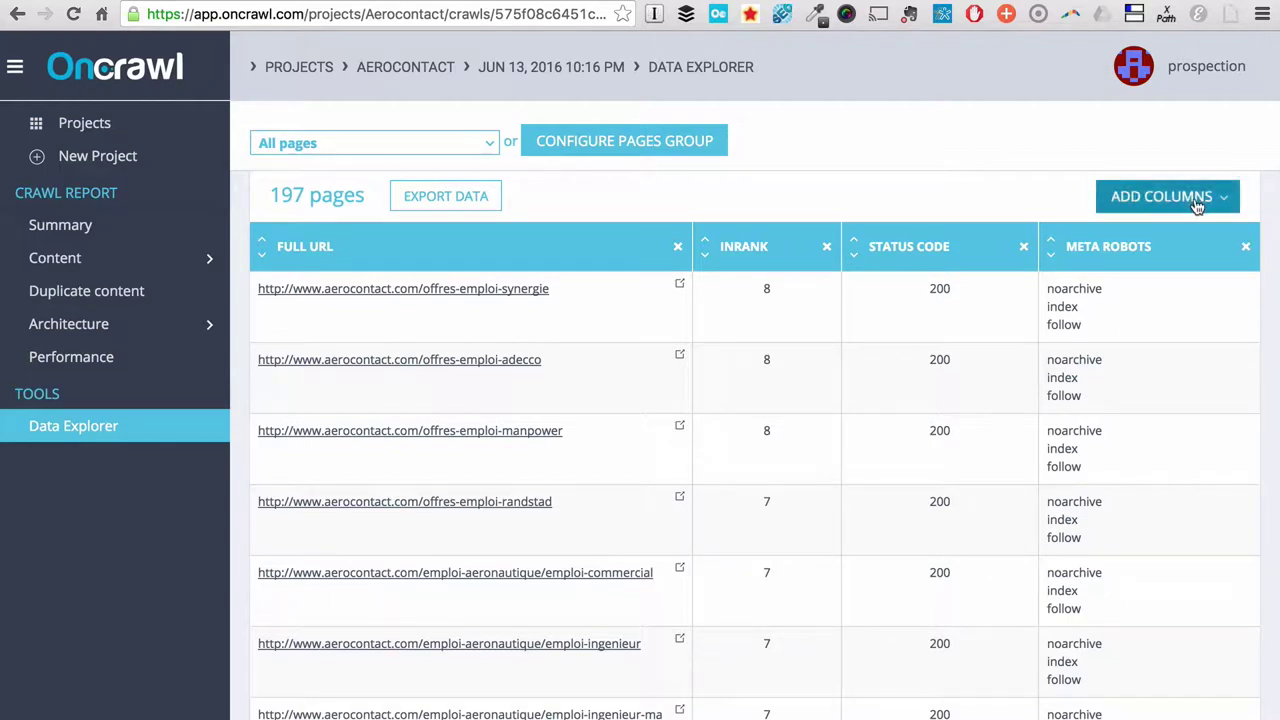
Add a Content similarity ratio column to the page table.
left_click(1160, 197)
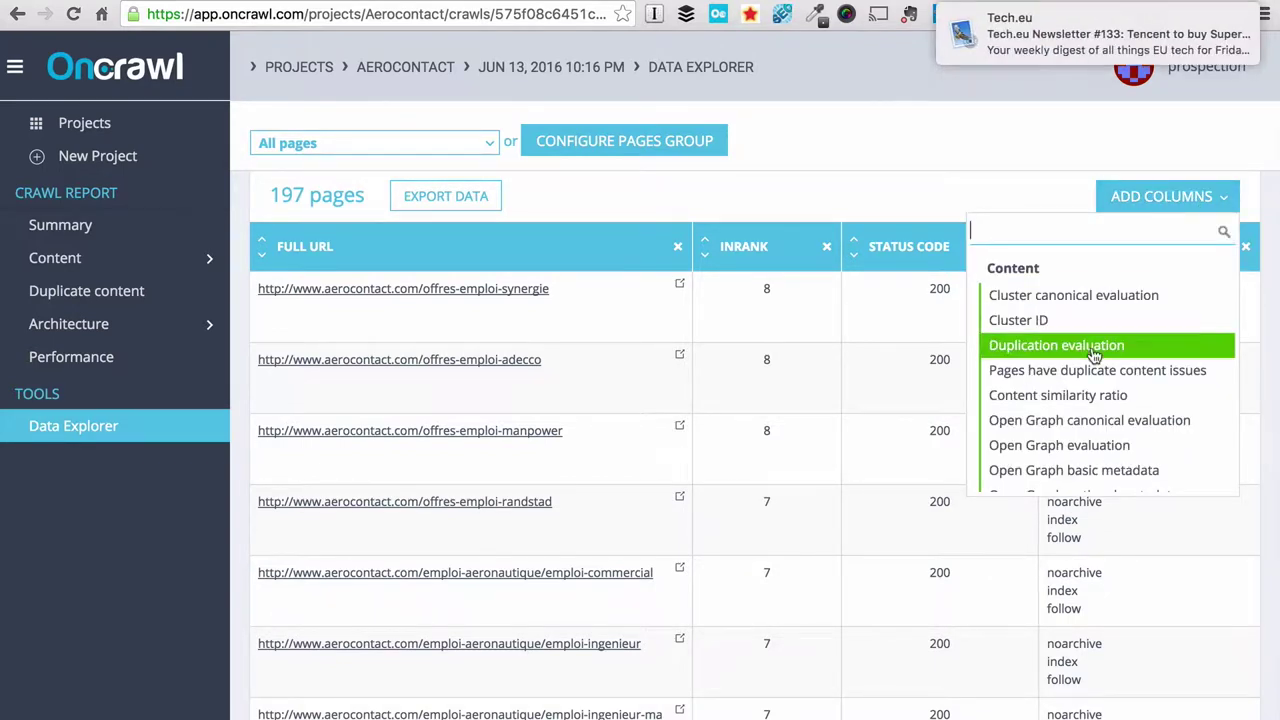
left_click(1085, 397)
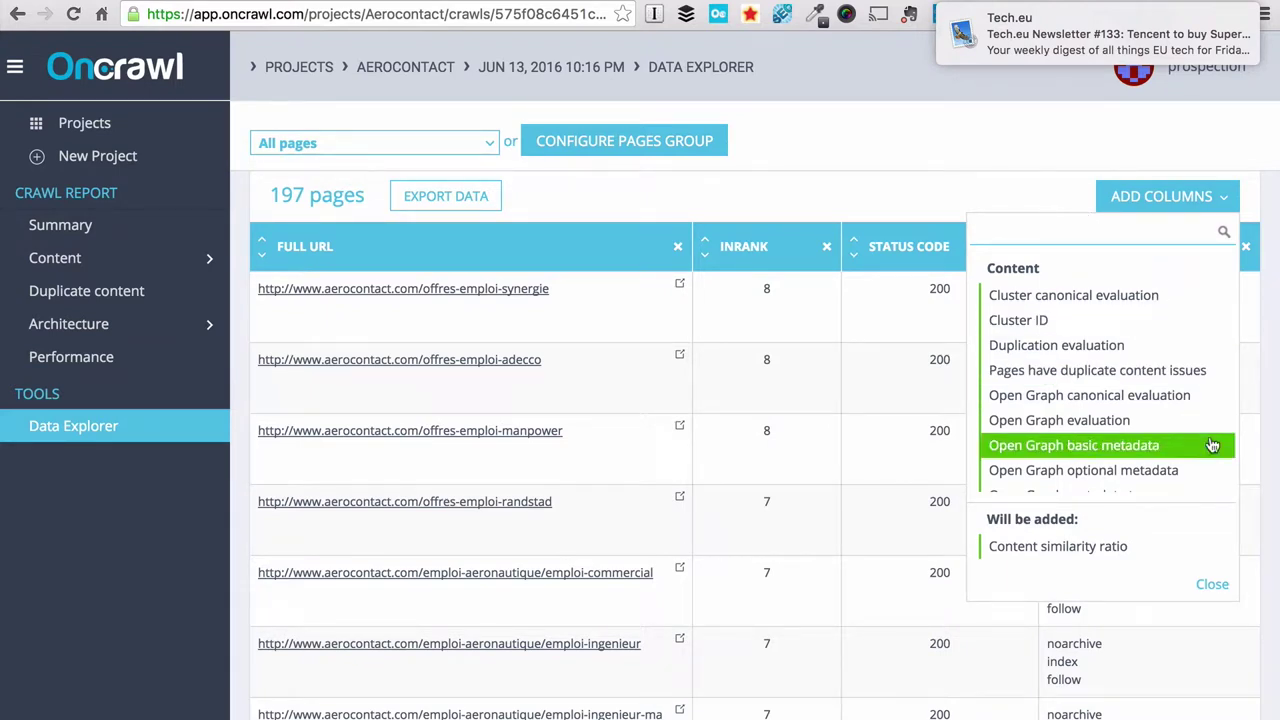
left_click(1212, 585)
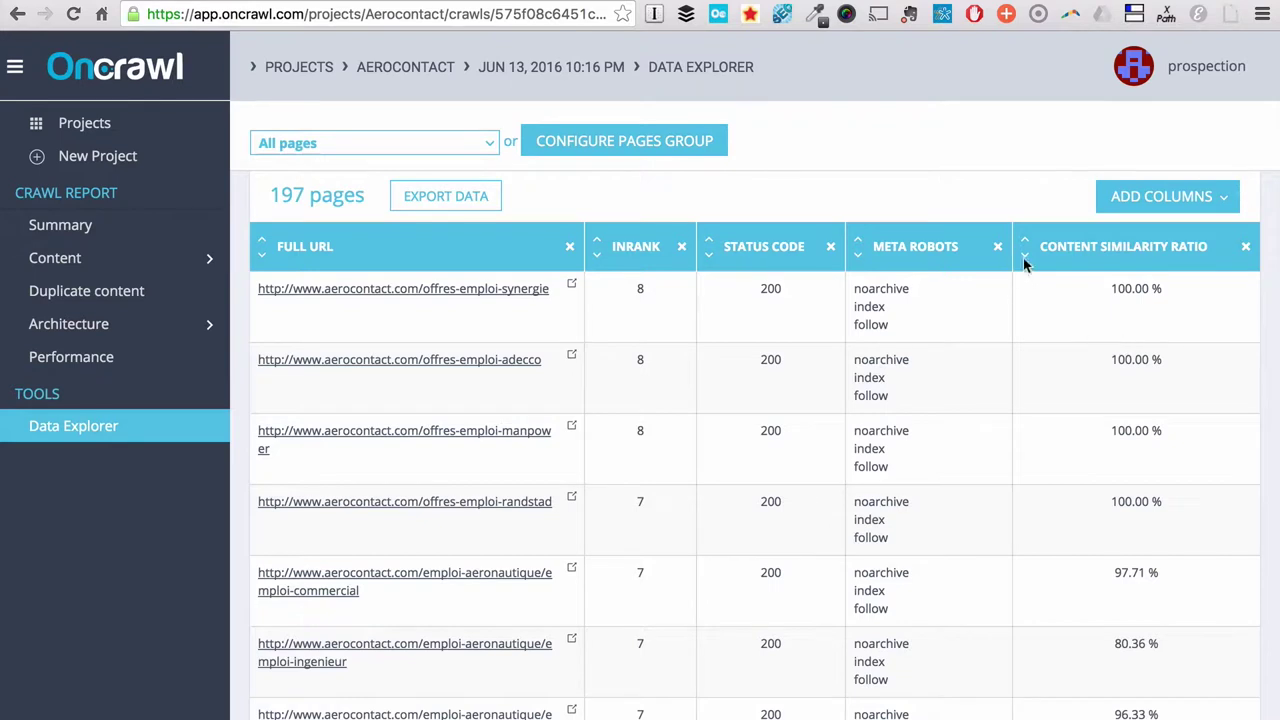
Filter the pages to a Content similarity ratio greater than or equal to 80.
left_click(1025, 243)
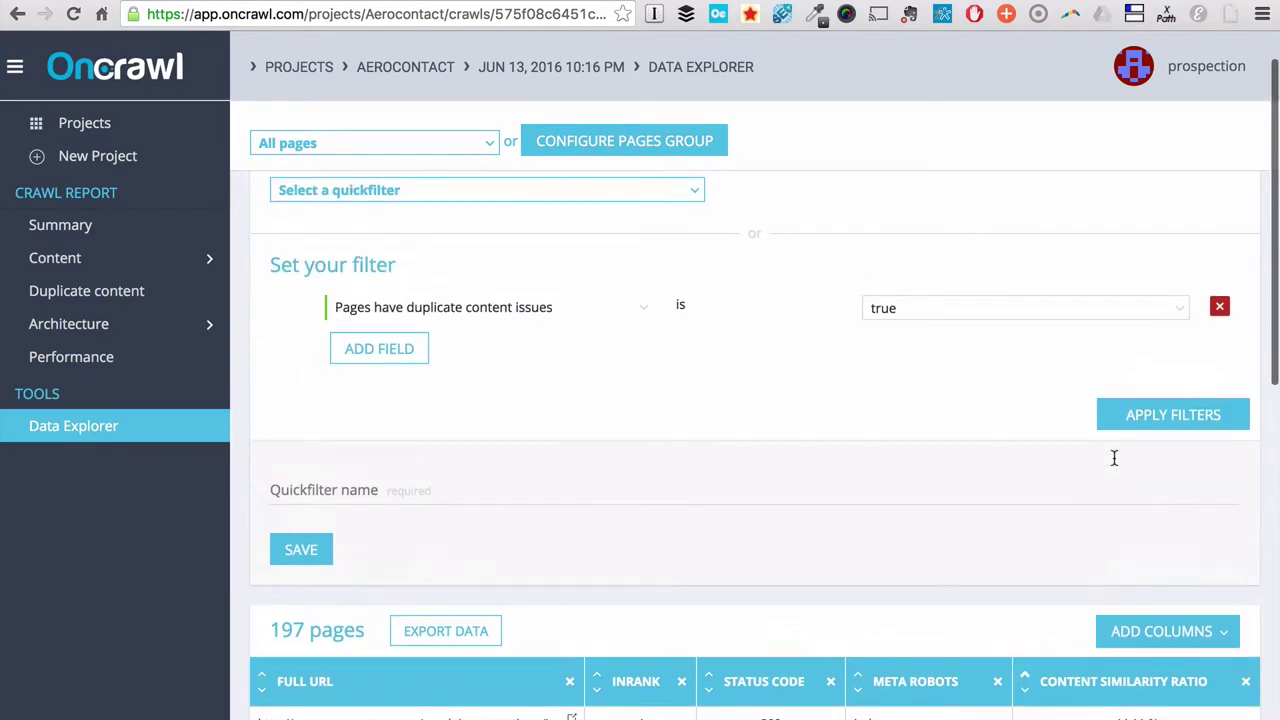
left_click(383, 355)
left_click(435, 393)
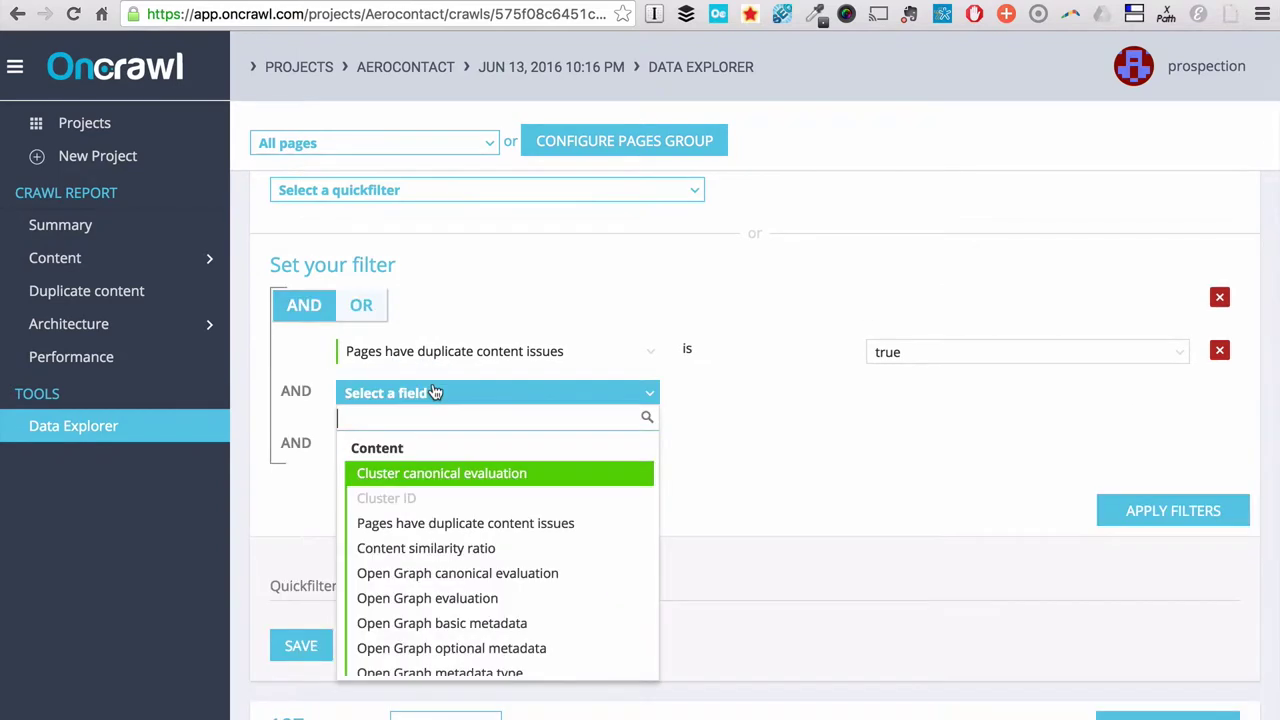
left_click(403, 552)
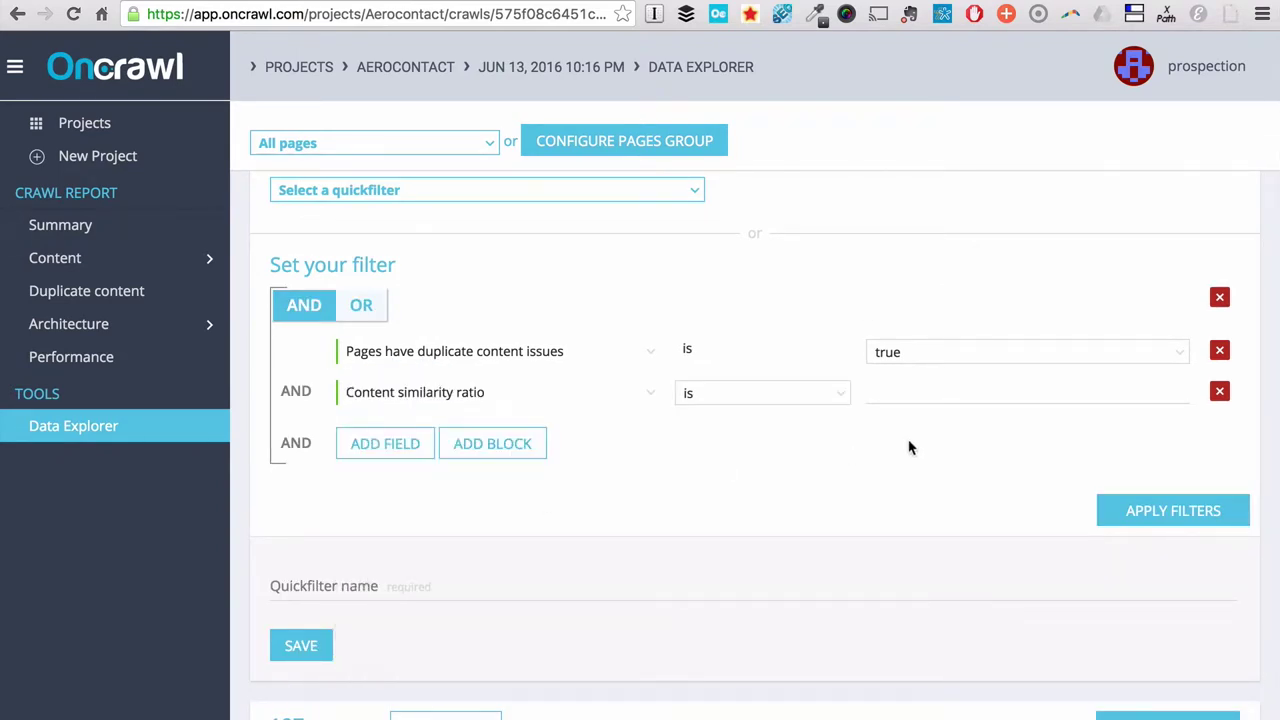
left_click(833, 395)
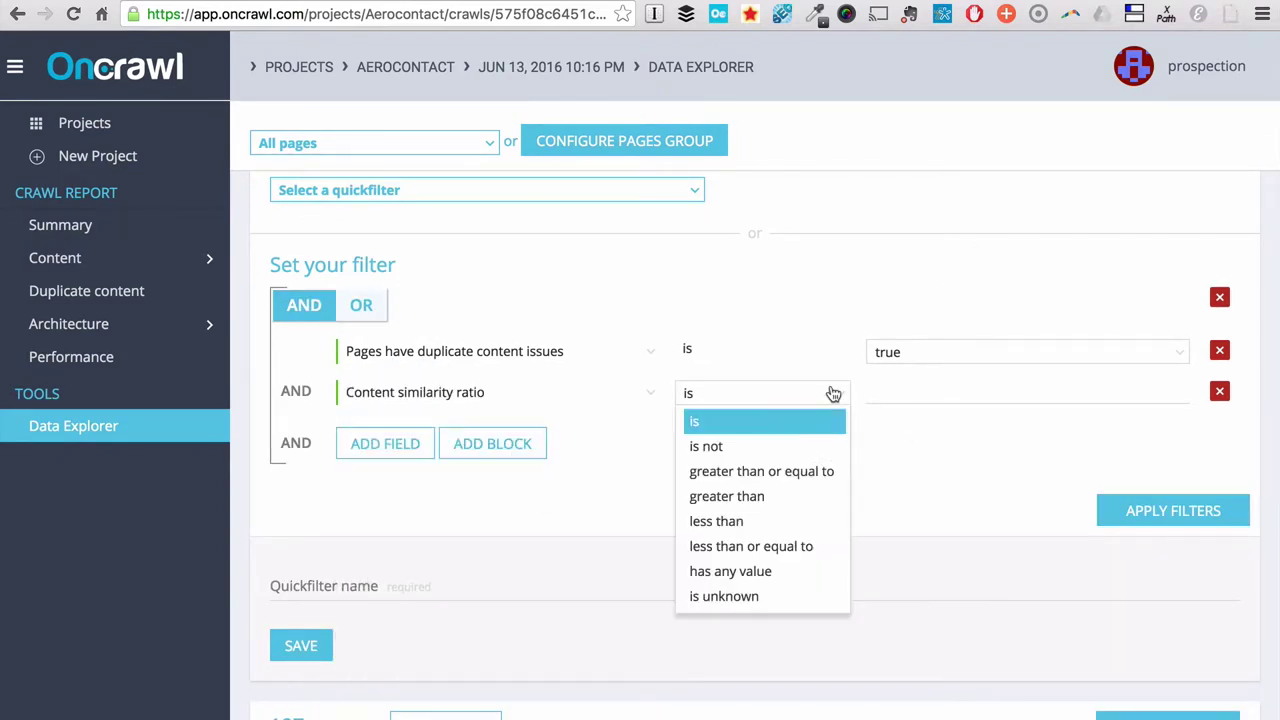
left_click(789, 473)
left_click(905, 391)
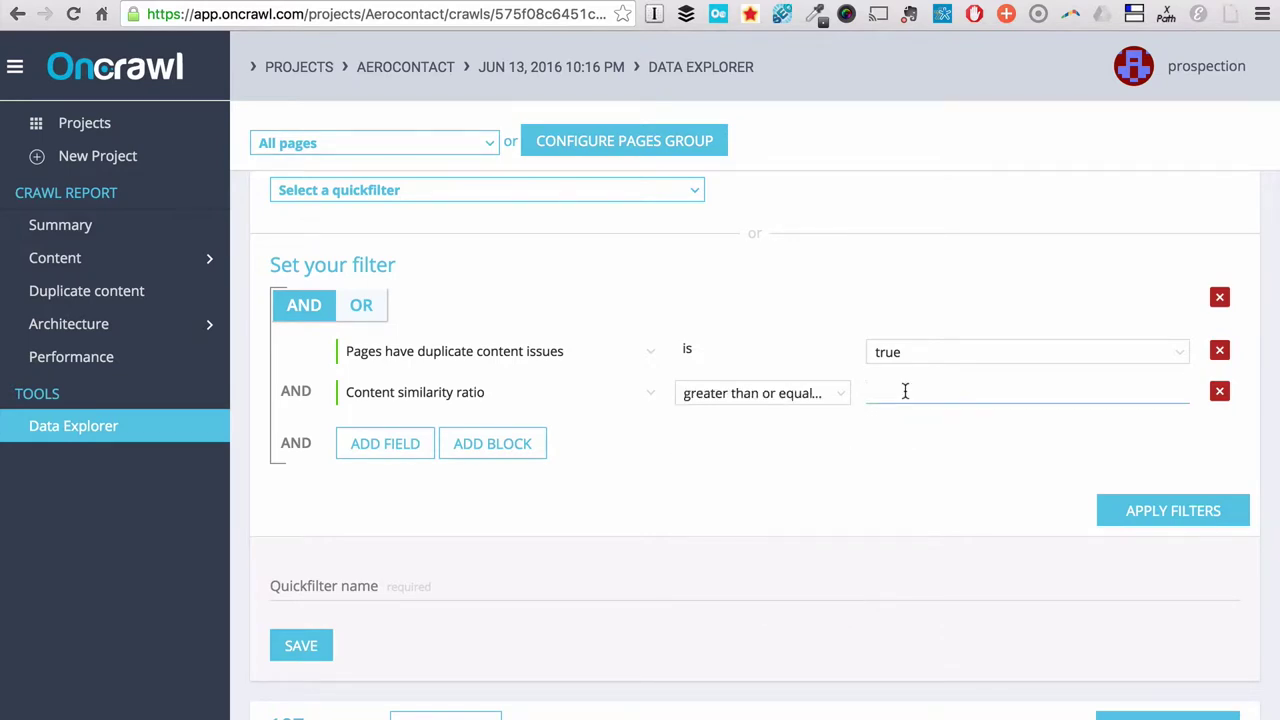
type("80")
left_click(1196, 522)
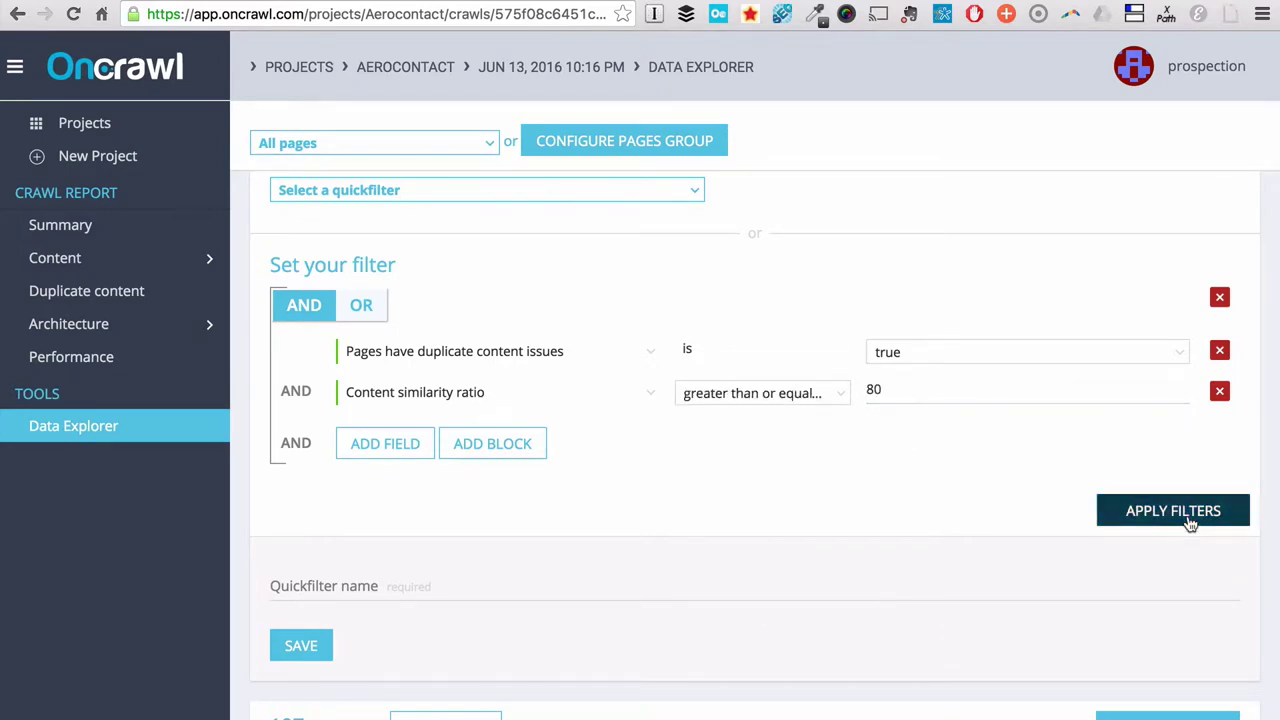
Sort the 175 results by ascending similarity ratio and remove the Status Code column.
scroll(893, 515, "down", 2)
scroll(893, 515, "down", 5)
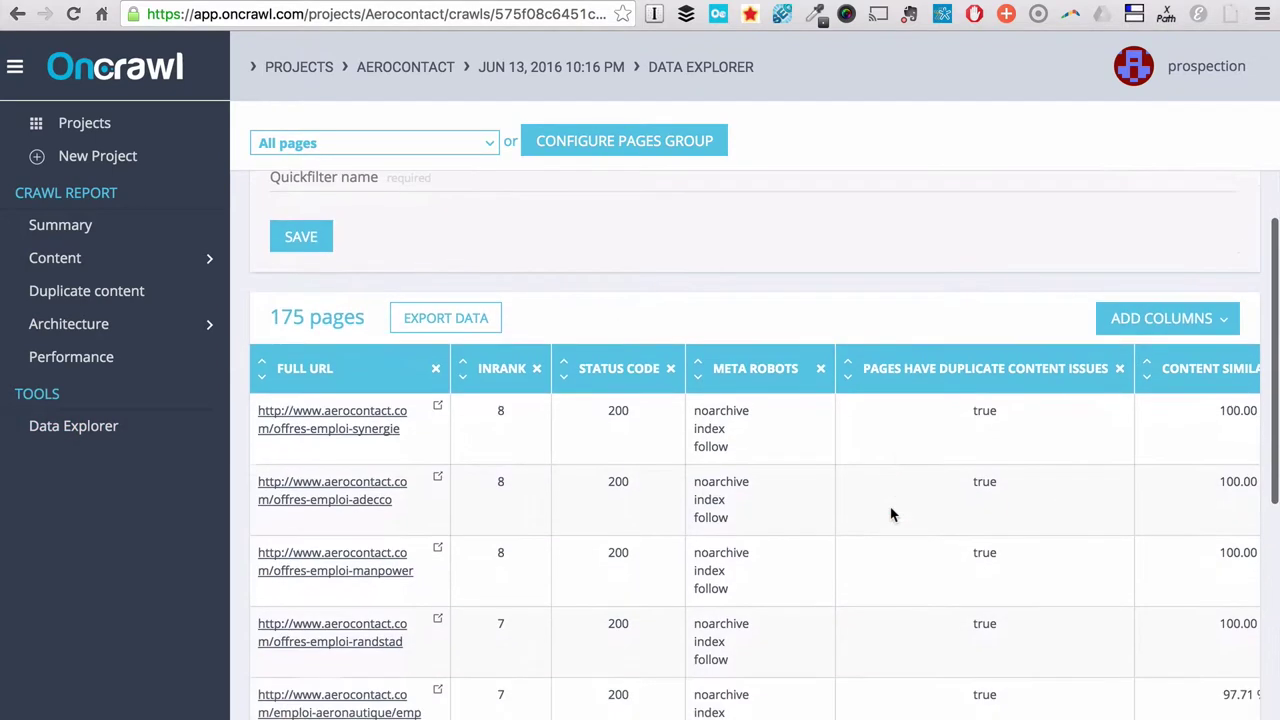
left_click(1147, 336)
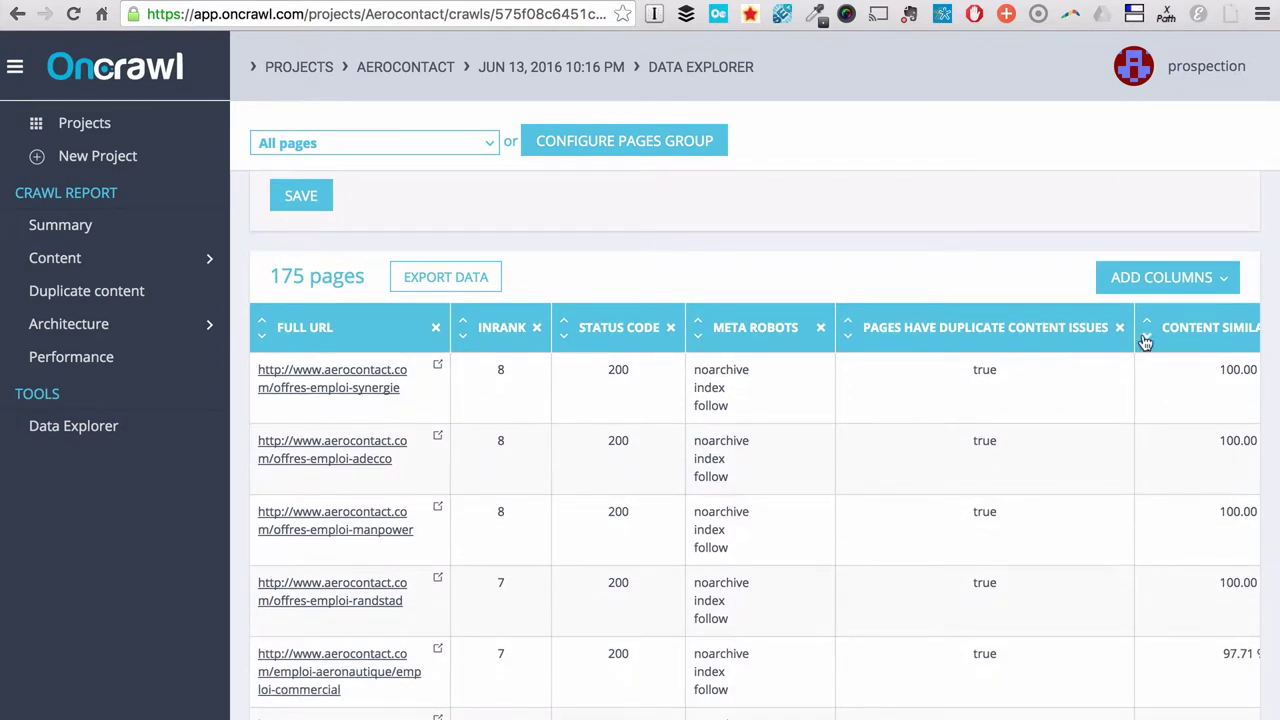
left_click(1147, 323)
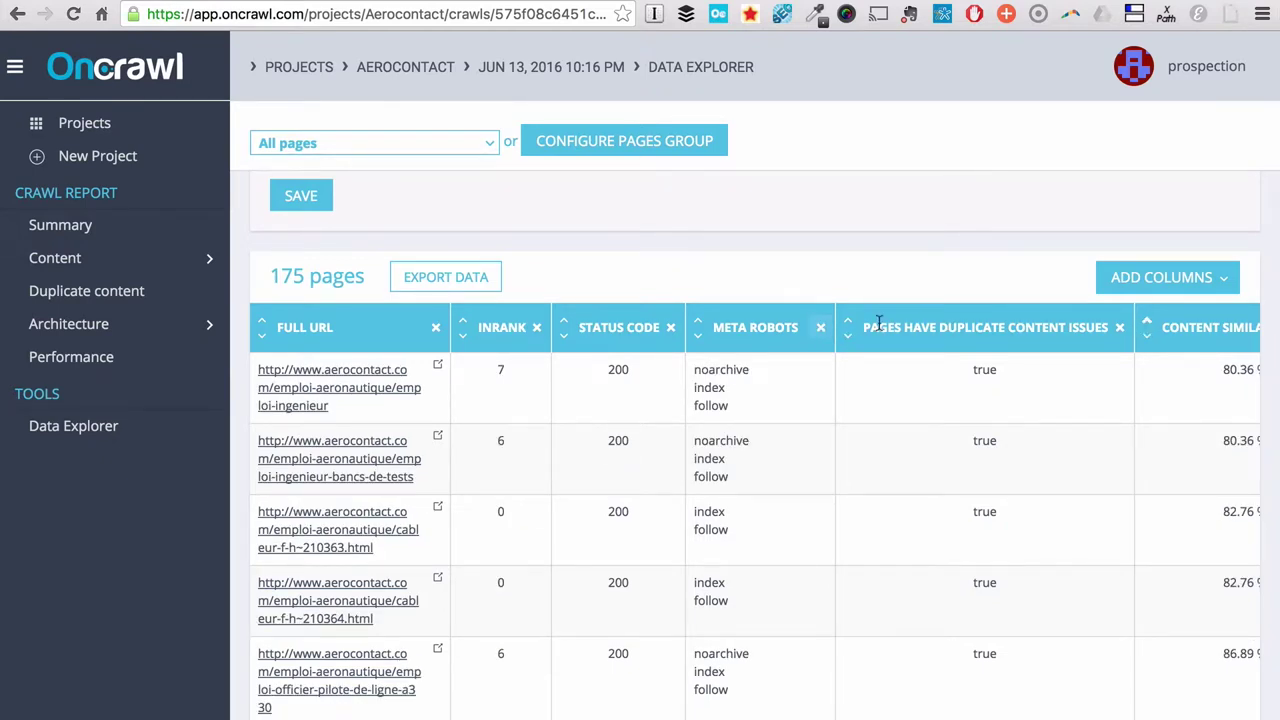
left_click(671, 329)
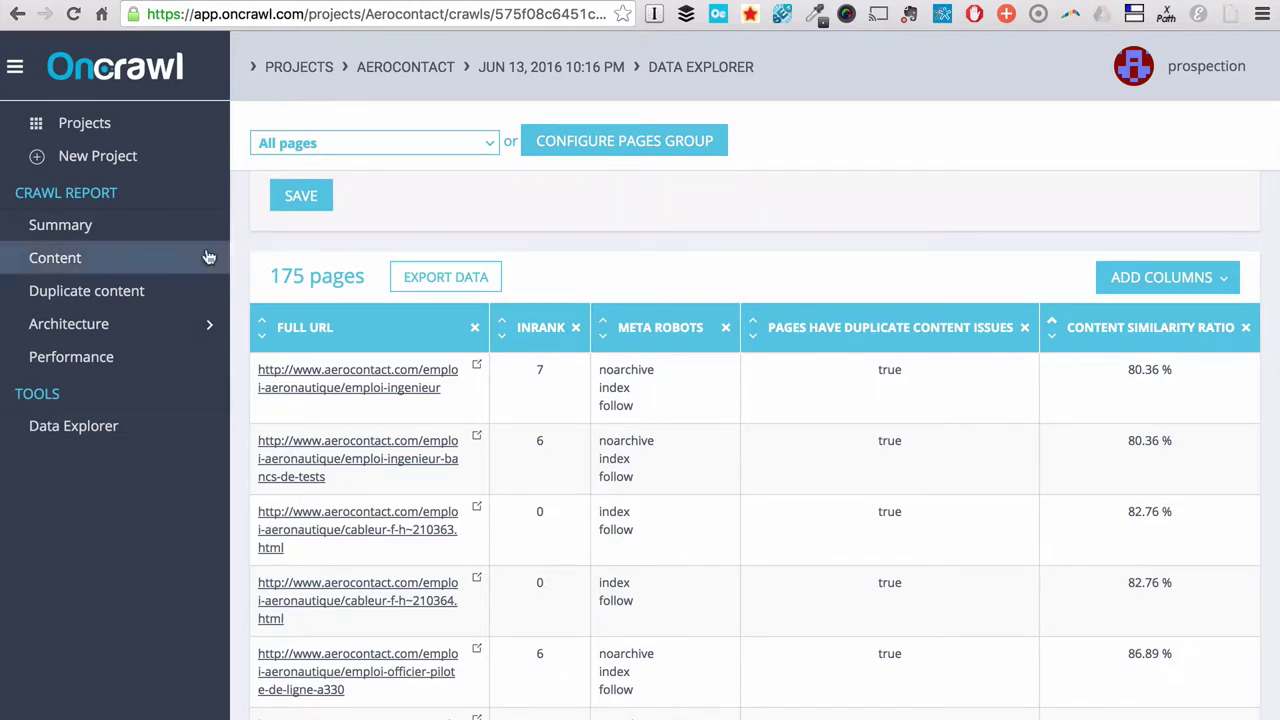
Back in Duplicate content, check the donut's 71 pages (1.5%) with non-matching cluster canonical.
left_click(113, 290)
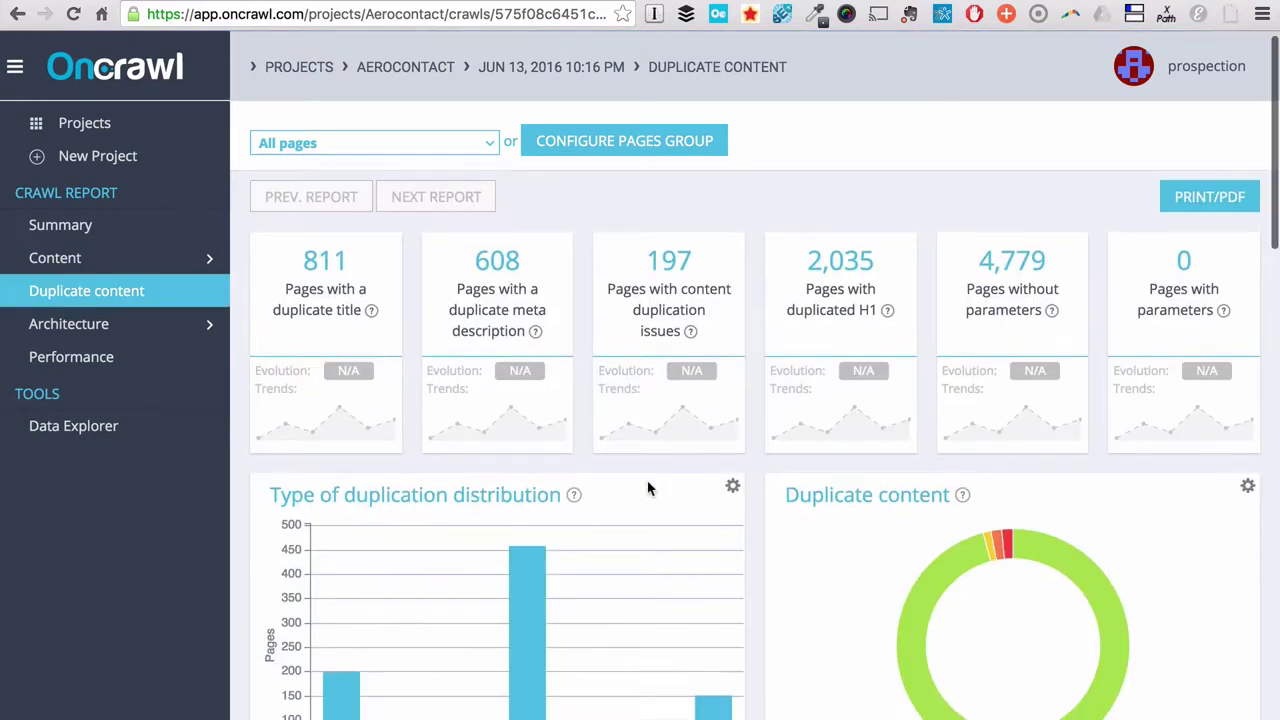
scroll(648, 488, "down", 3)
scroll(648, 488, "down", 2)
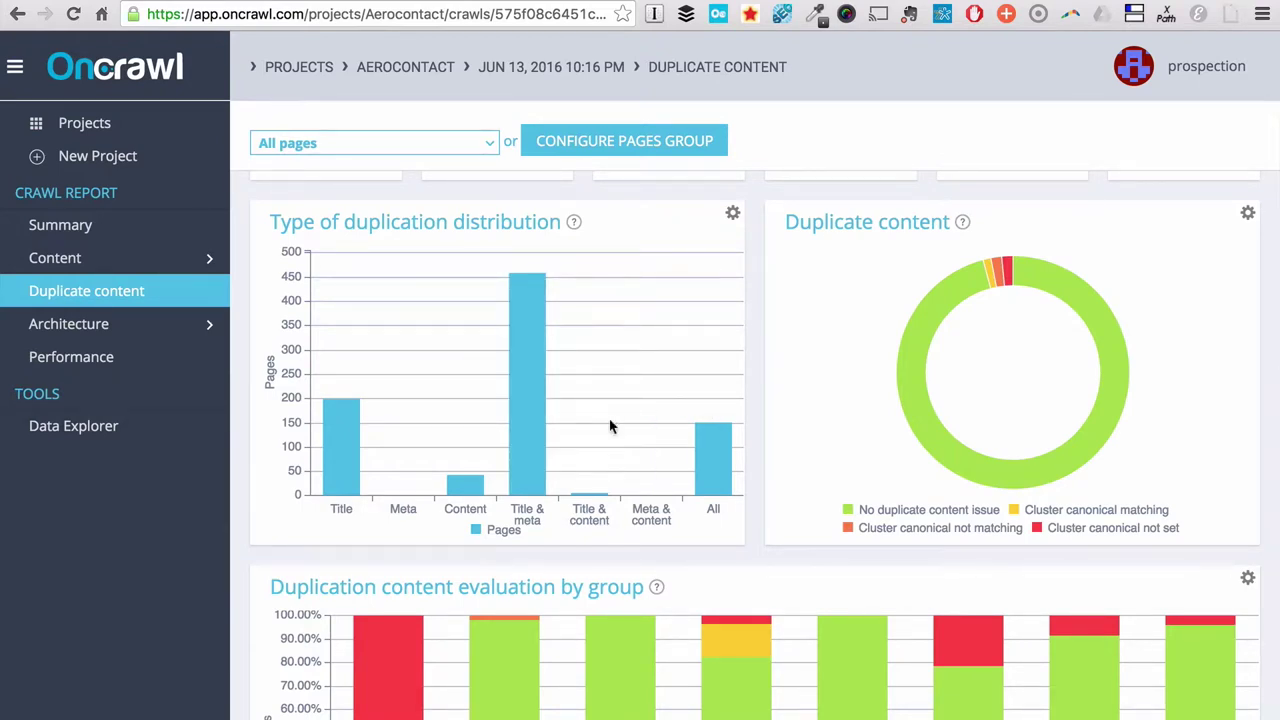
scroll(642, 427, "down", 1)
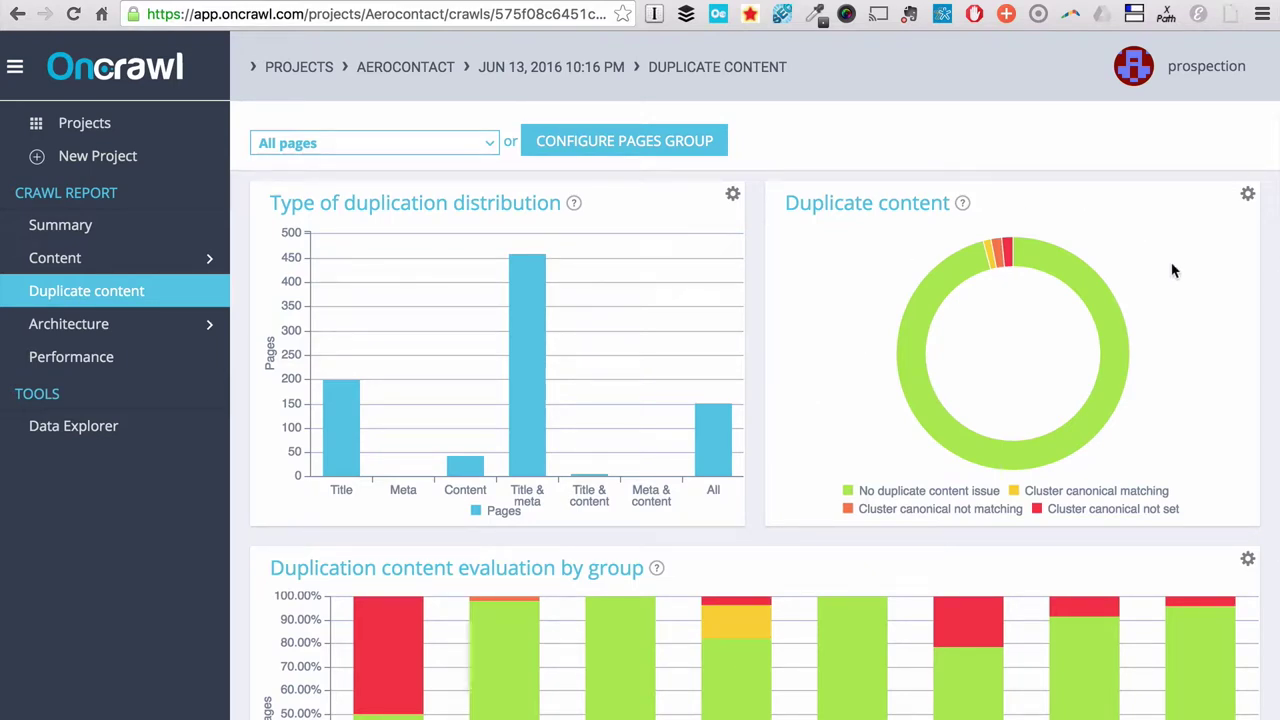
mouse_move(1046, 449)
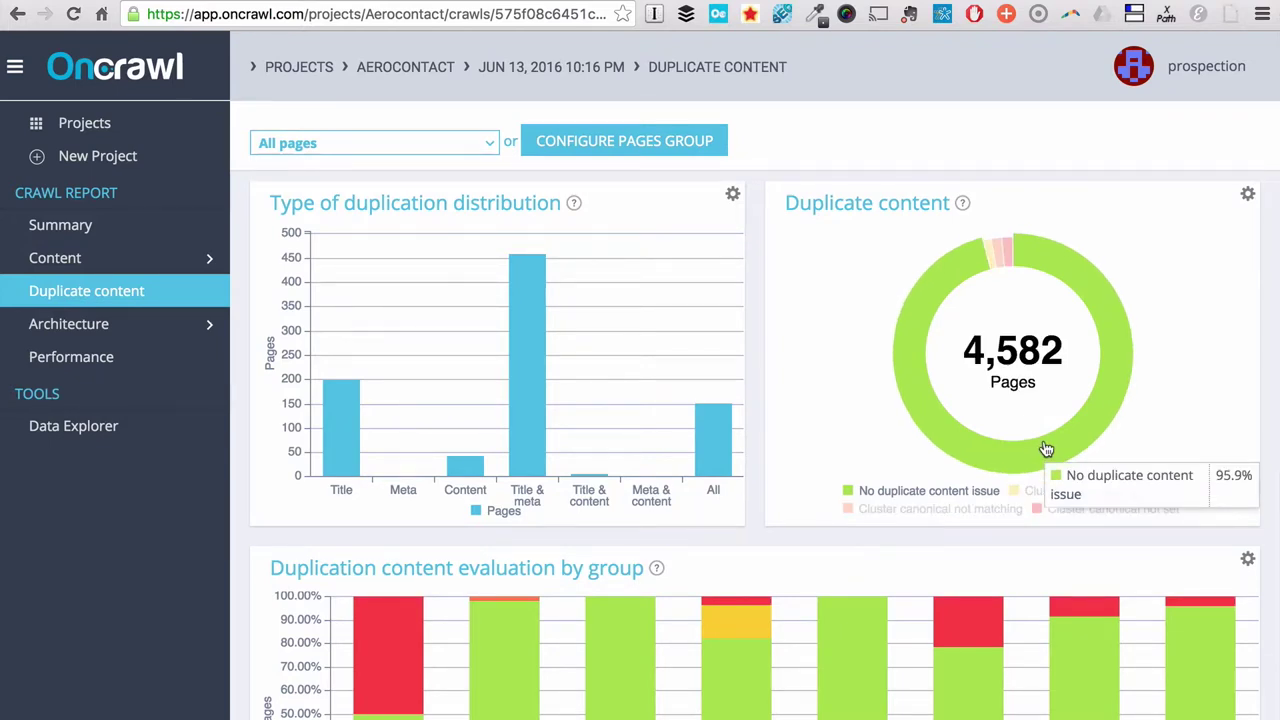
mouse_move(992, 259)
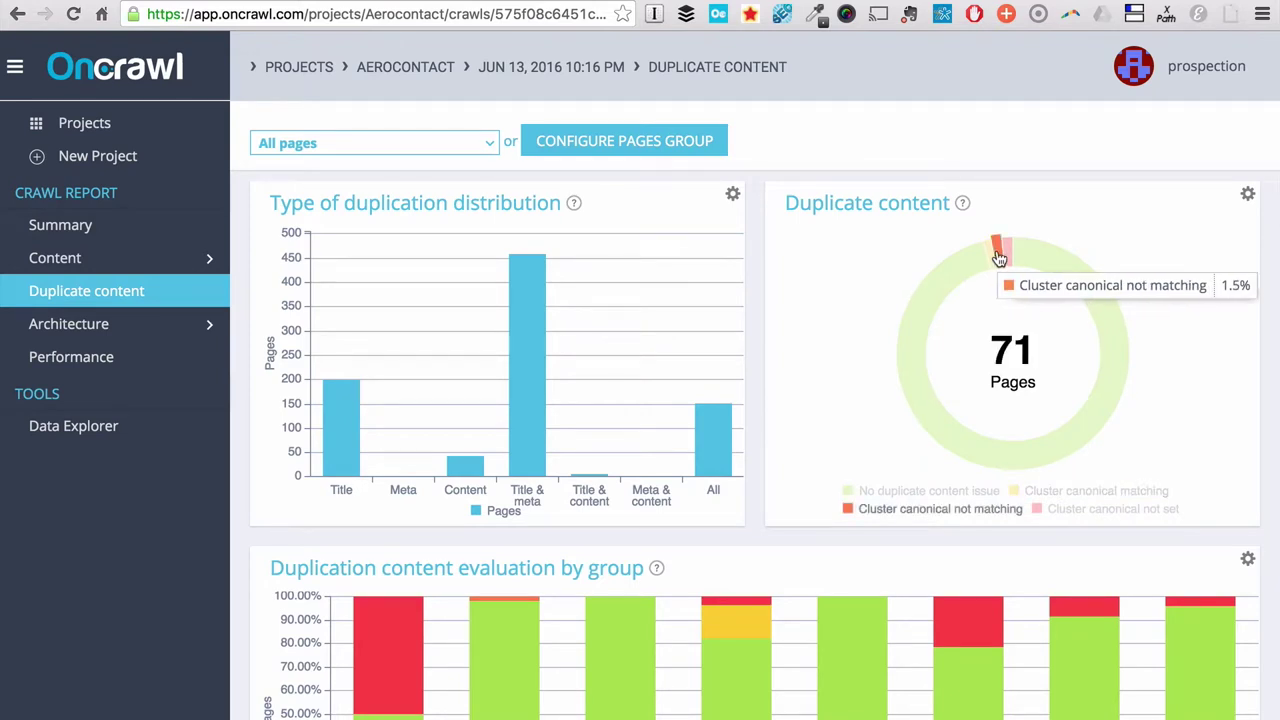
Scroll past the duplication evaluation by group chart to the Duplicated pages clusters treemap.
scroll(1260, 452, "down", 3)
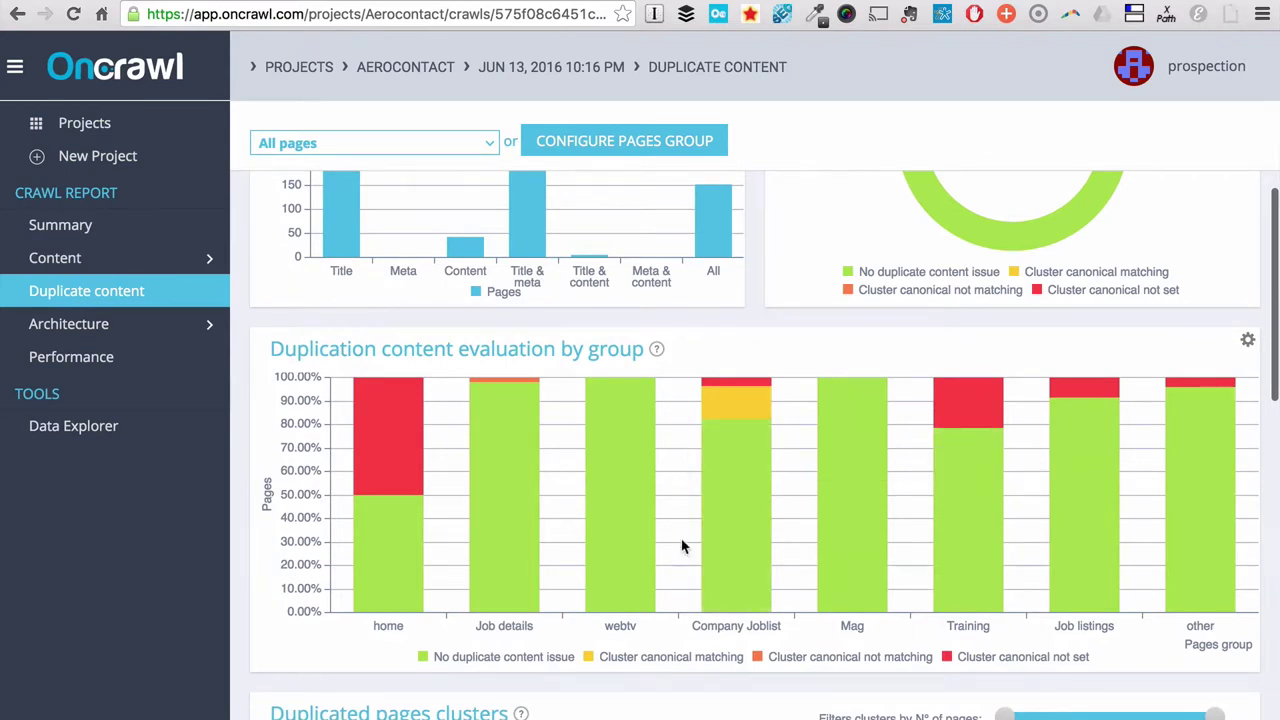
scroll(683, 548, "down", 1)
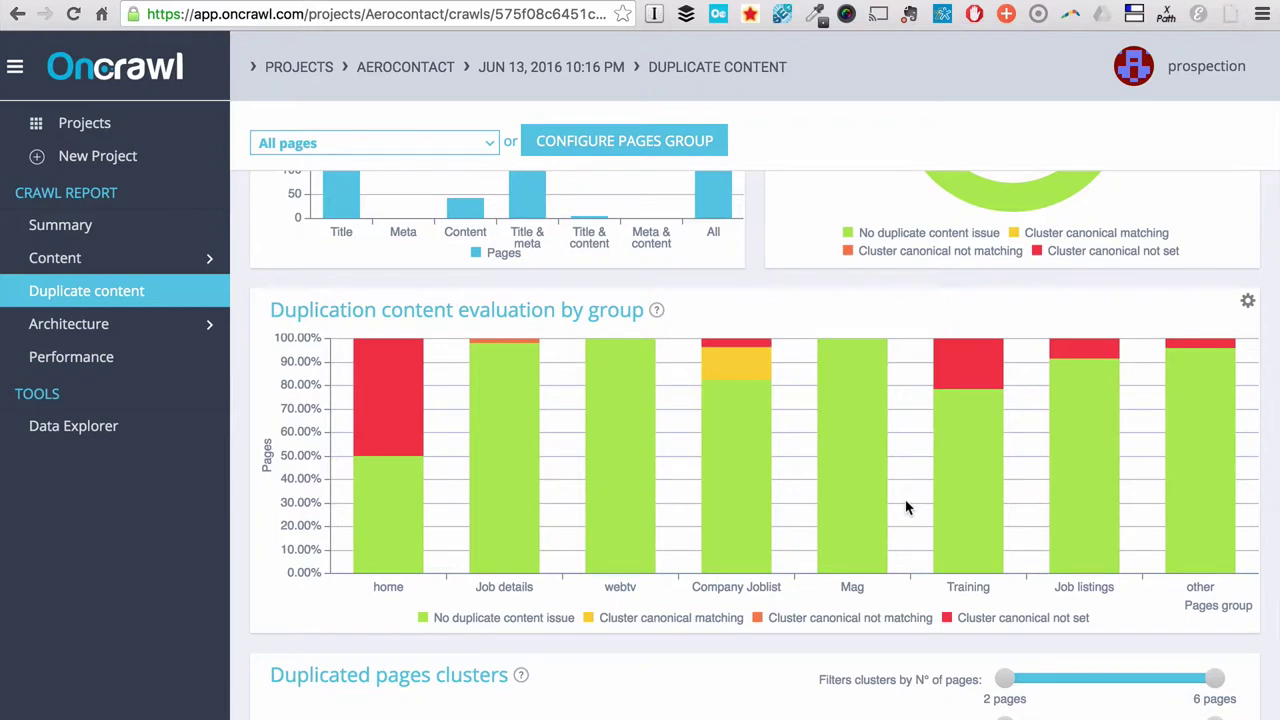
scroll(905, 507, "down", 5)
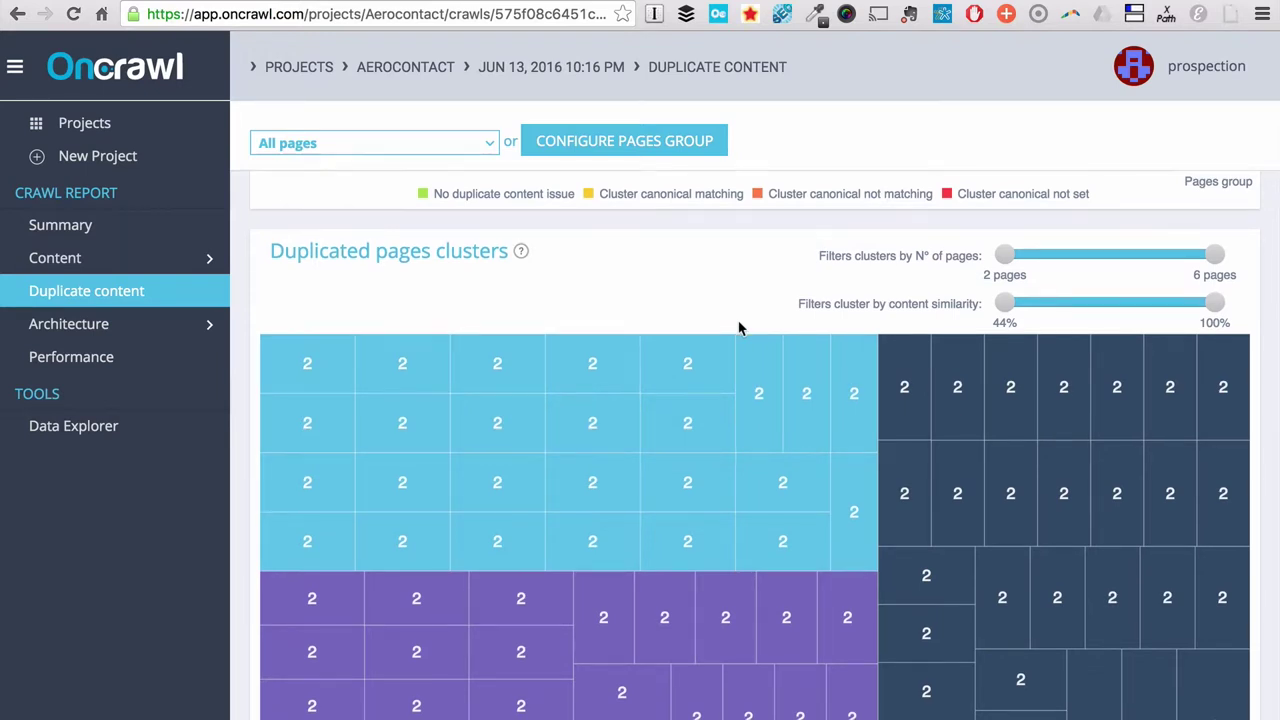
Scroll through the clusters treemap to review the 3-, 4- and 6-page clusters.
scroll(740, 328, "down", 1)
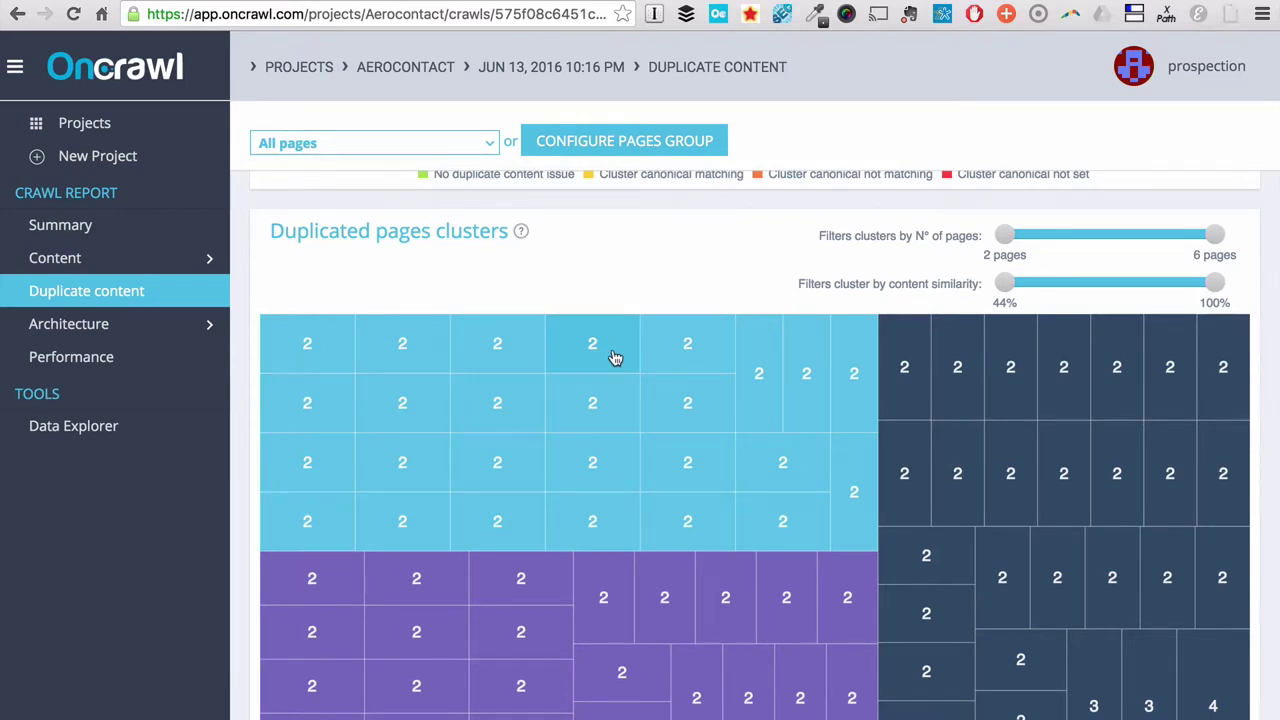
scroll(777, 571, "down", 3)
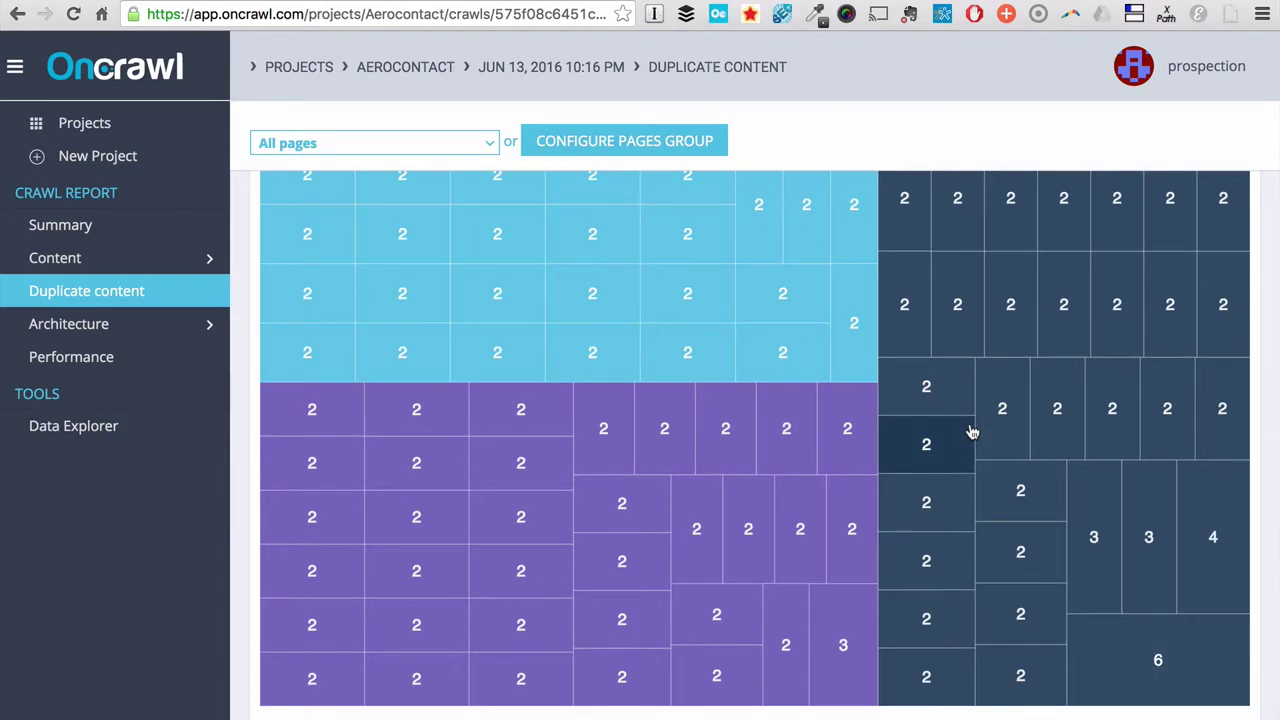
scroll(972, 432, "up", 3)
scroll(972, 432, "down", 3)
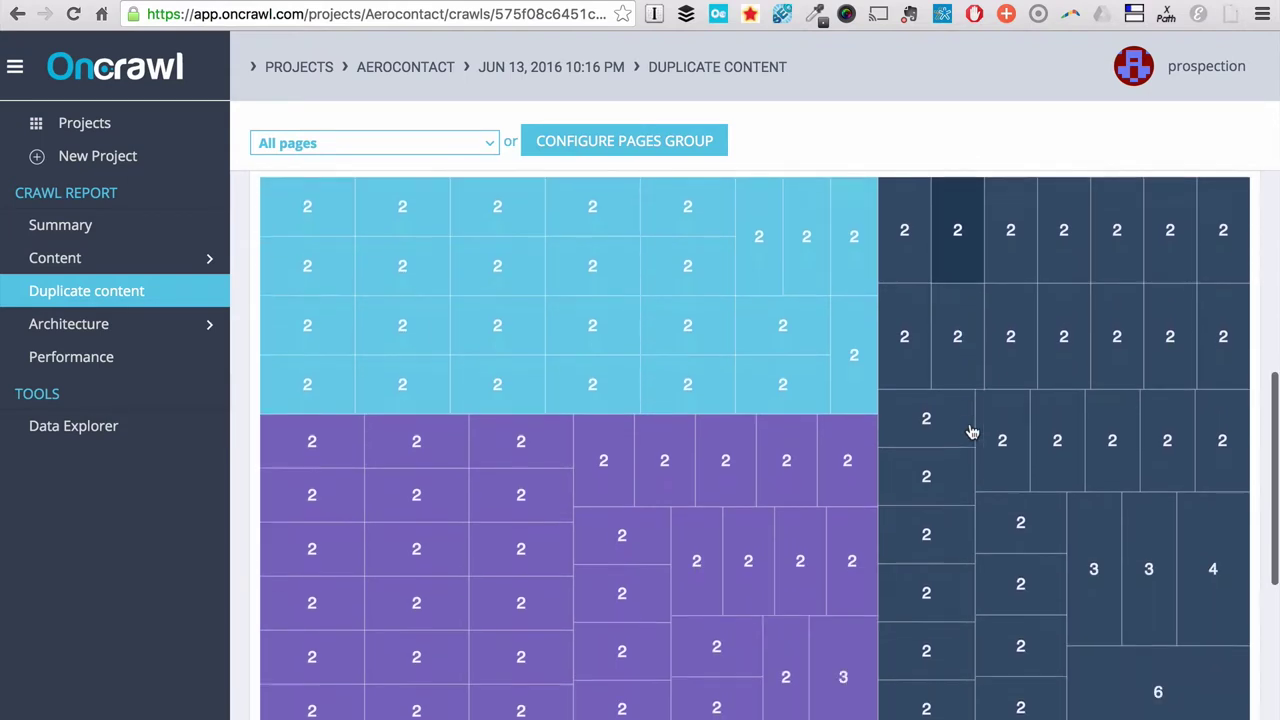
scroll(972, 432, "down", 3)
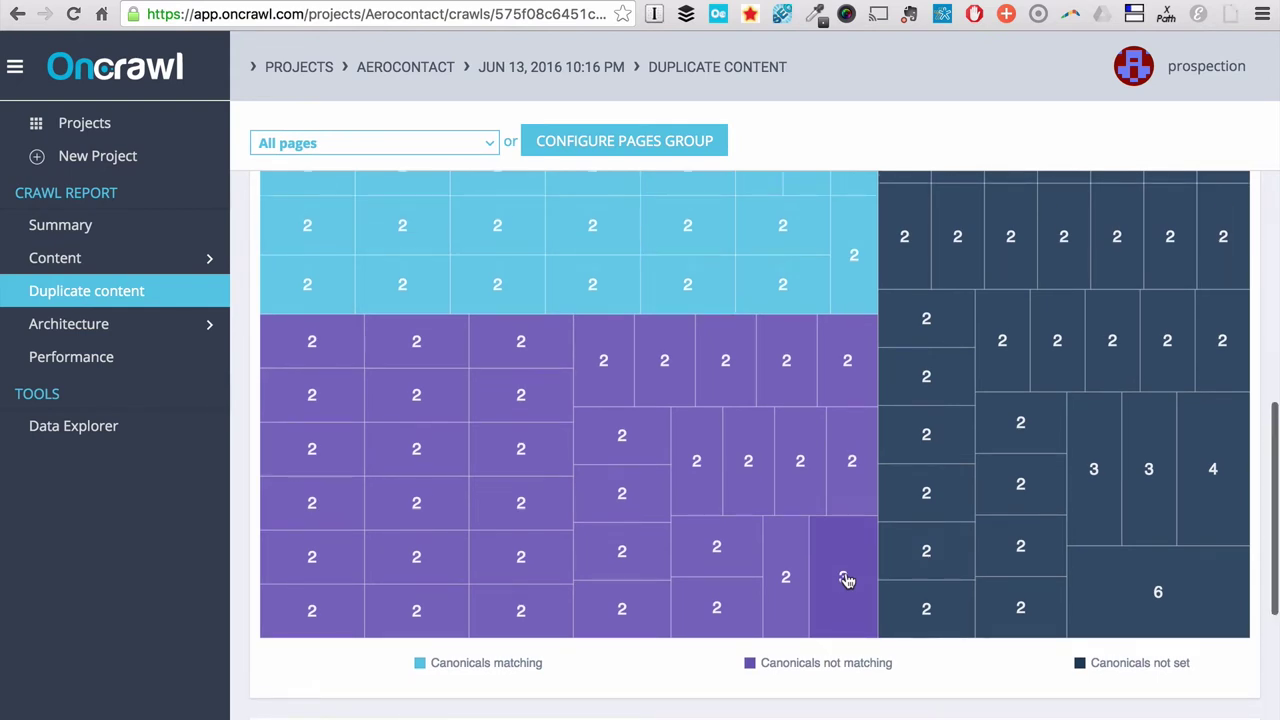
scroll(848, 581, "up", 2)
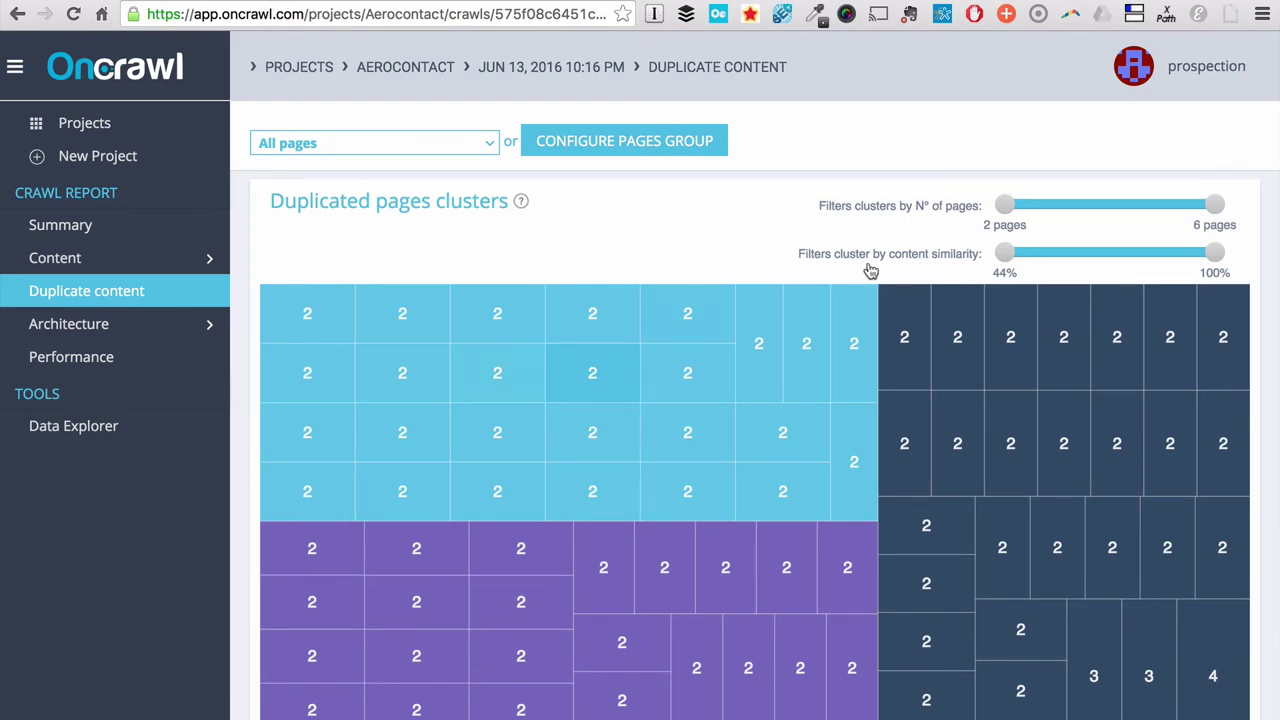
Limit clusters to 81–100% similarity and list the six-page cluster's pages in Data Explorer.
left_click_drag(1004, 208, 1144, 262)
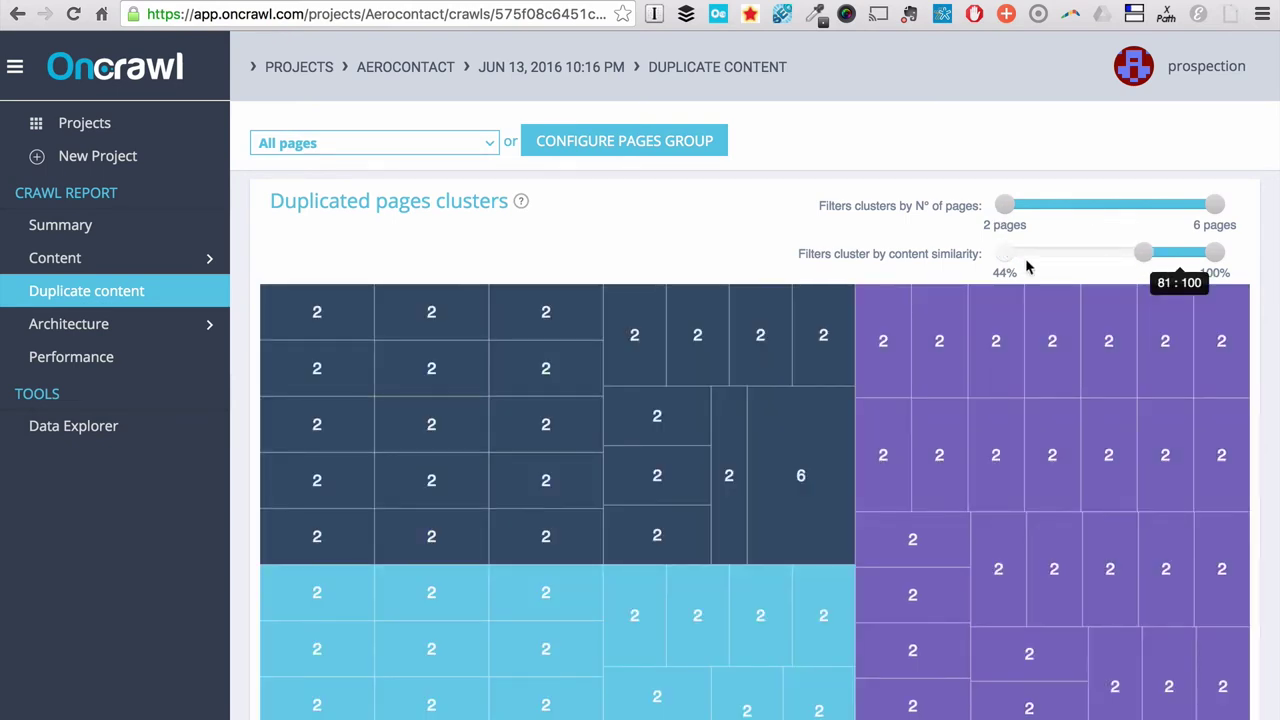
scroll(1010, 258, "down", 3)
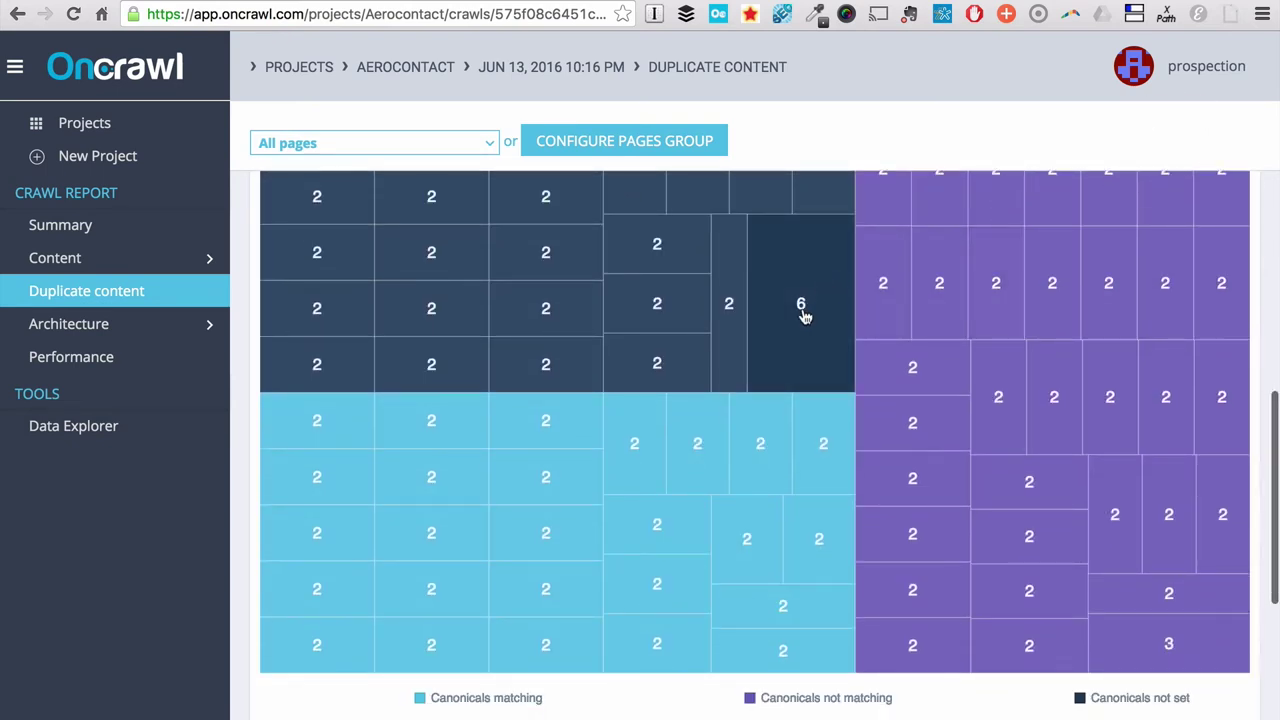
left_click(801, 308)
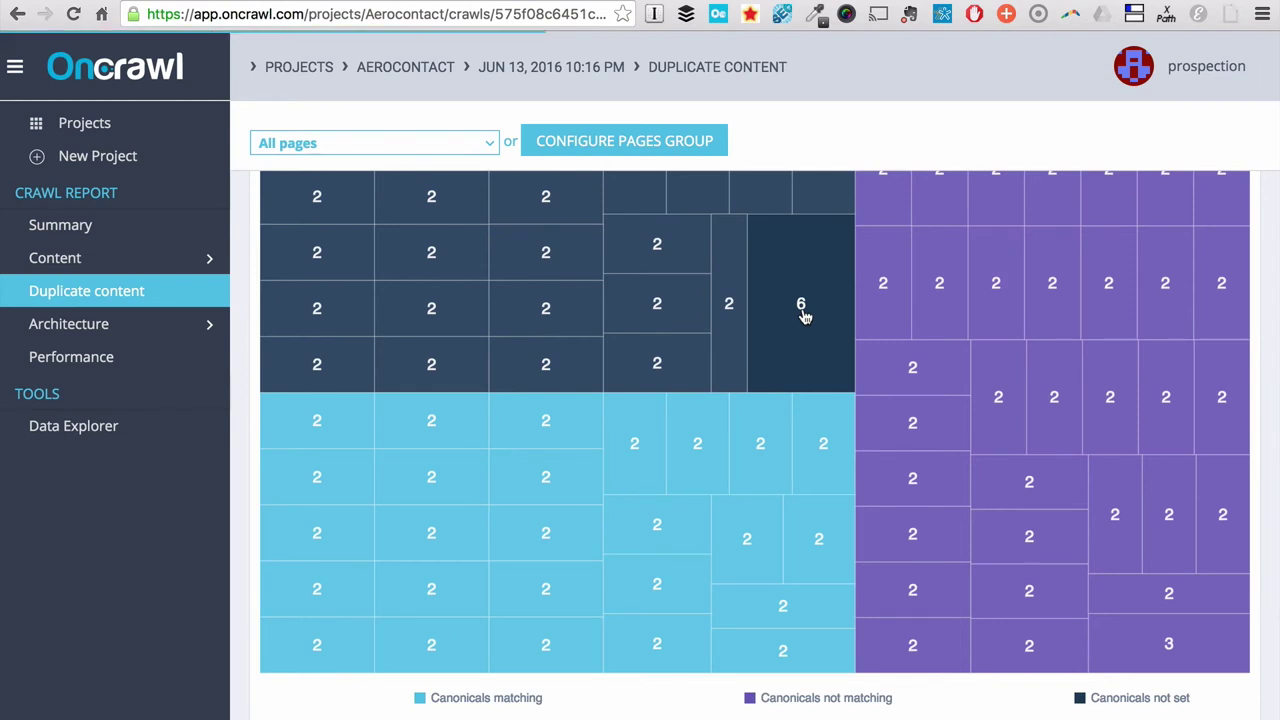
scroll(677, 531, "down", 5)
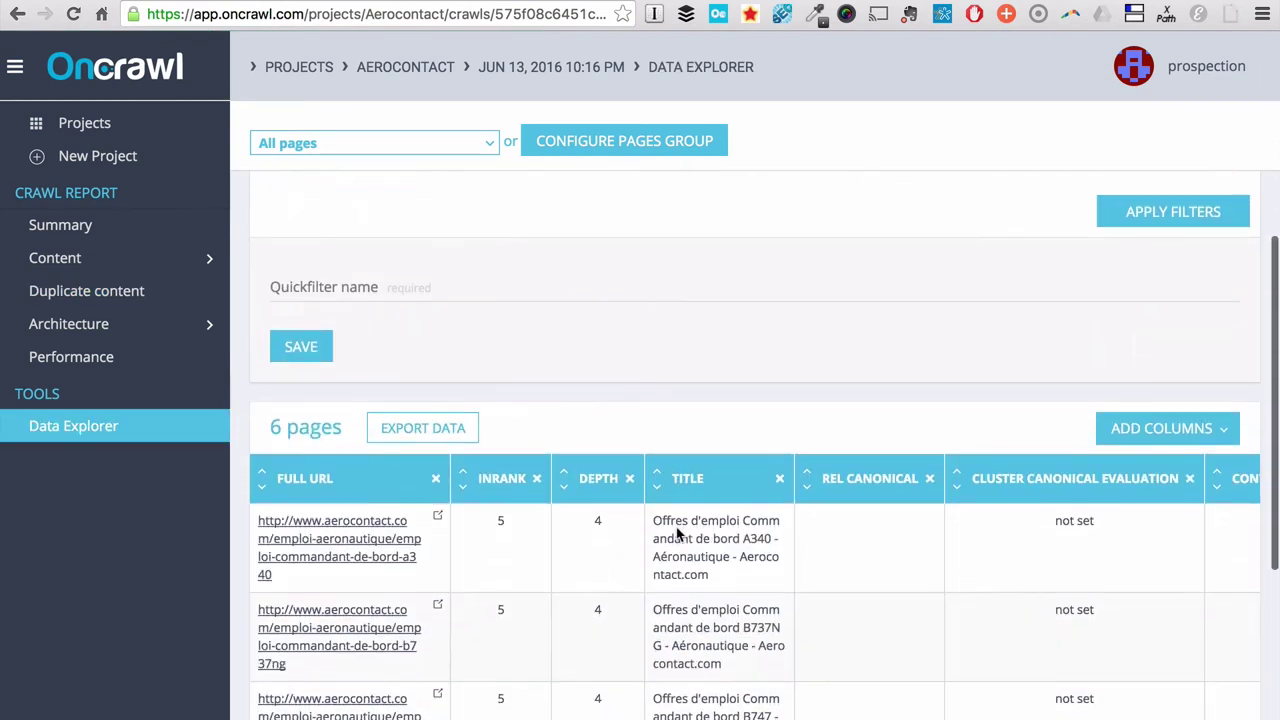
scroll(677, 535, "down", 3)
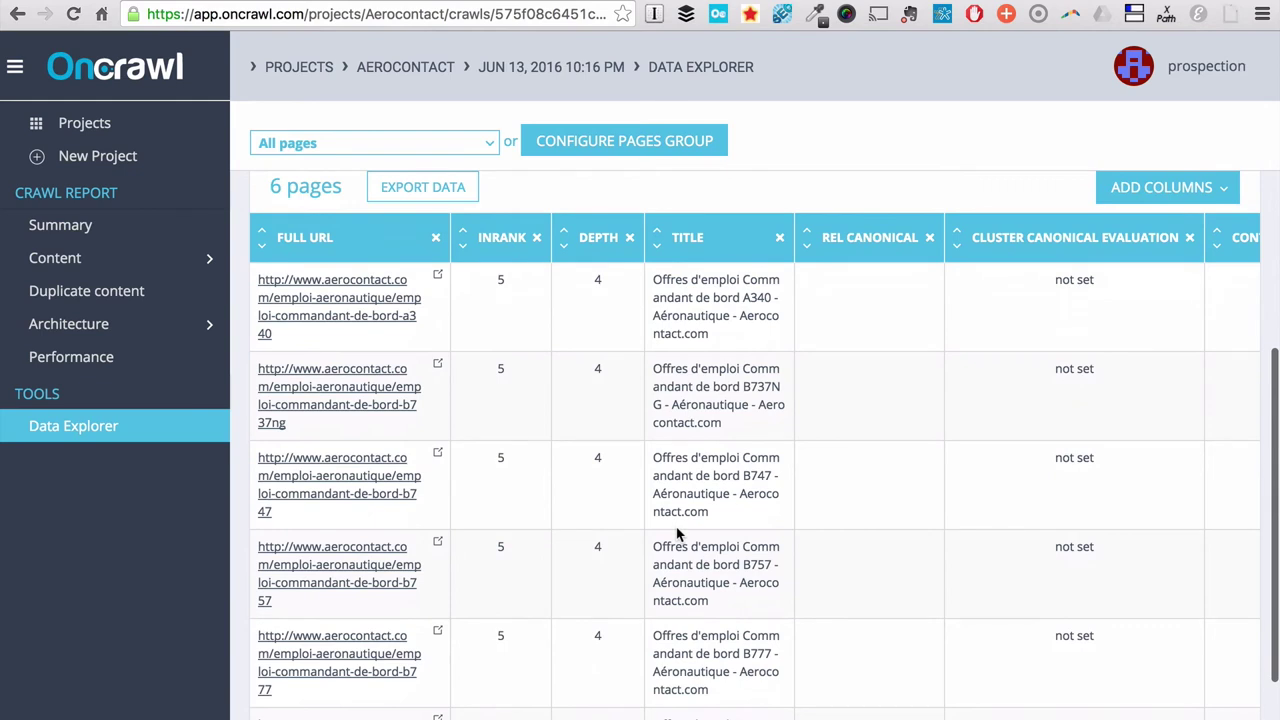
Show the Duplicated pages similarity chart by path, led by /emploi-aeronautique.
left_click(88, 292)
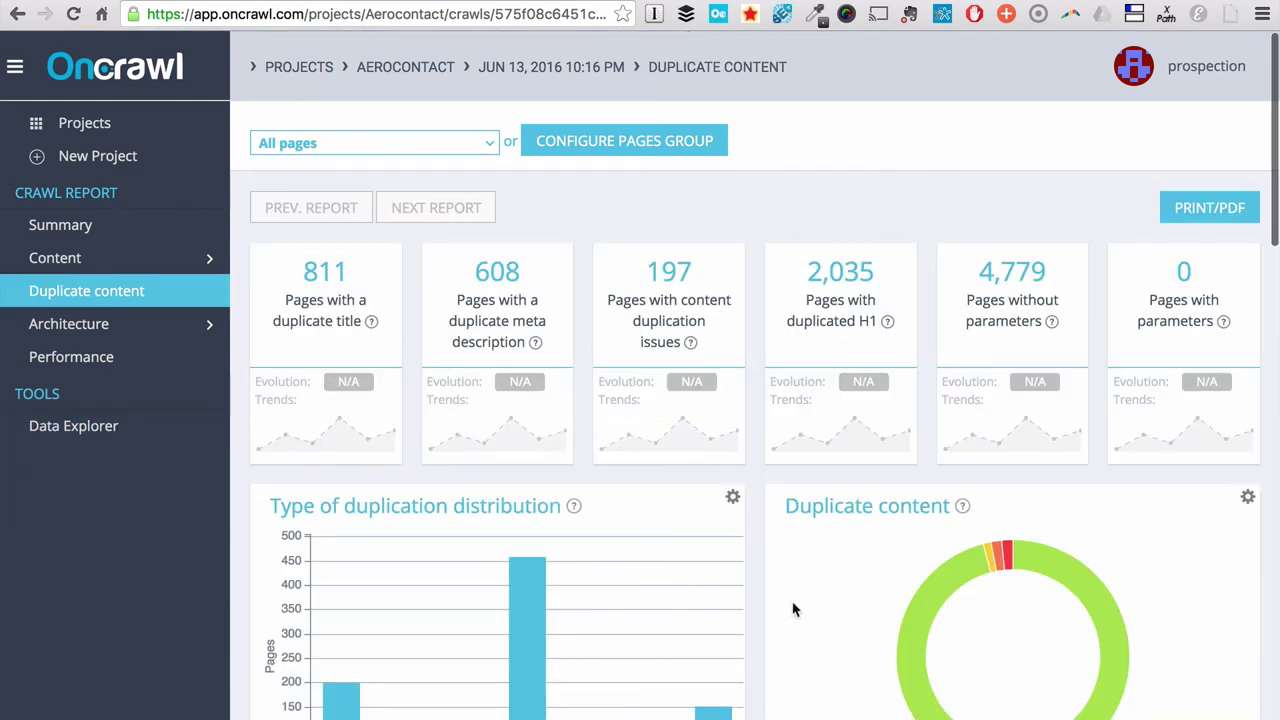
scroll(793, 609, "down", 10)
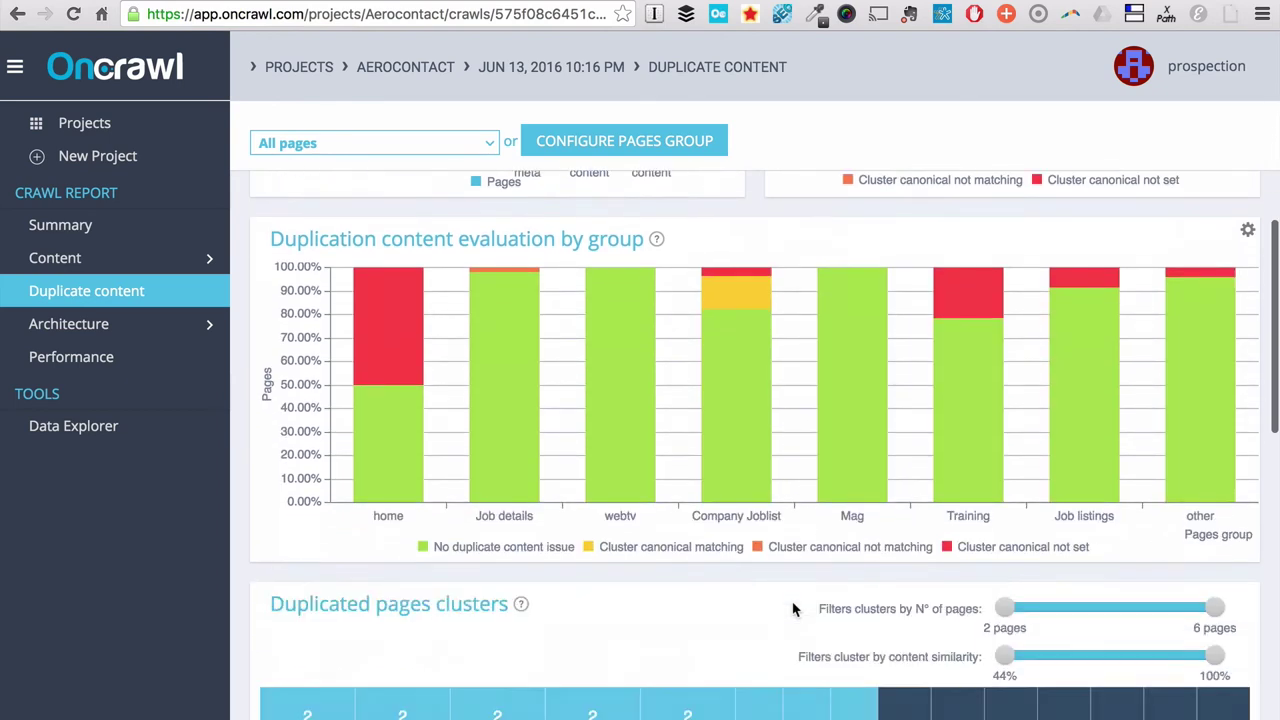
scroll(793, 609, "down", 12)
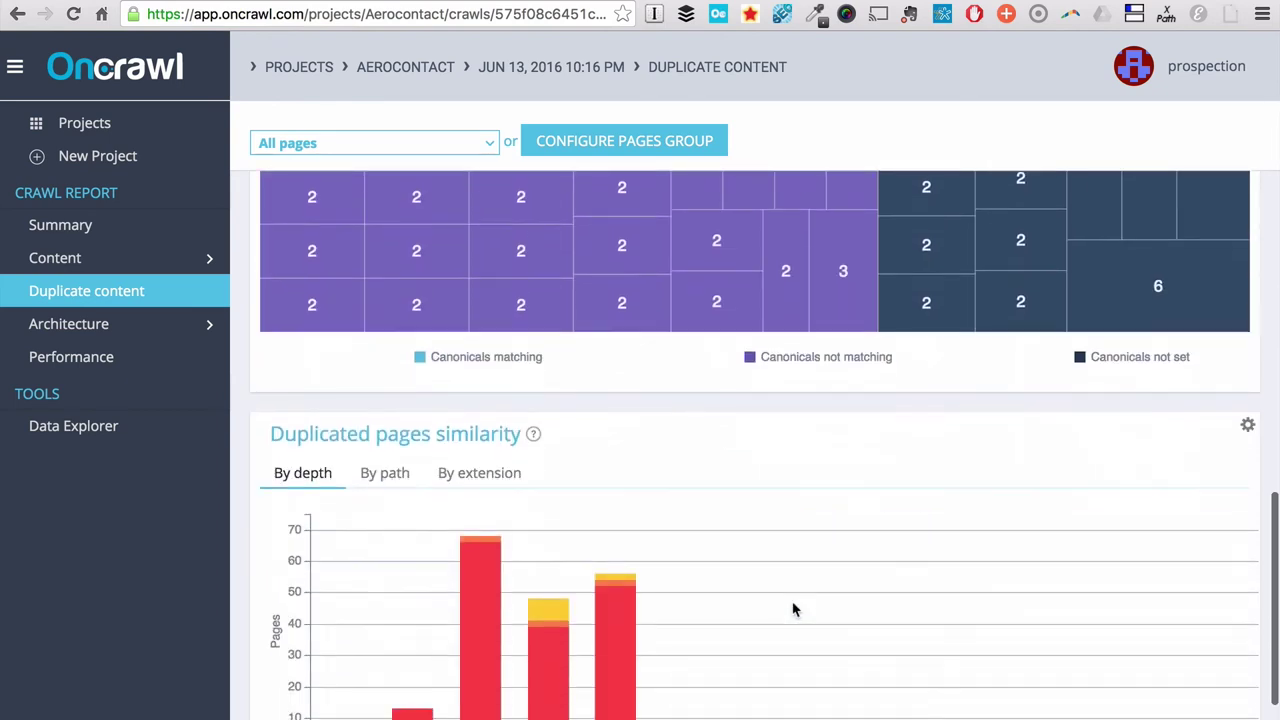
scroll(793, 609, "down", 3)
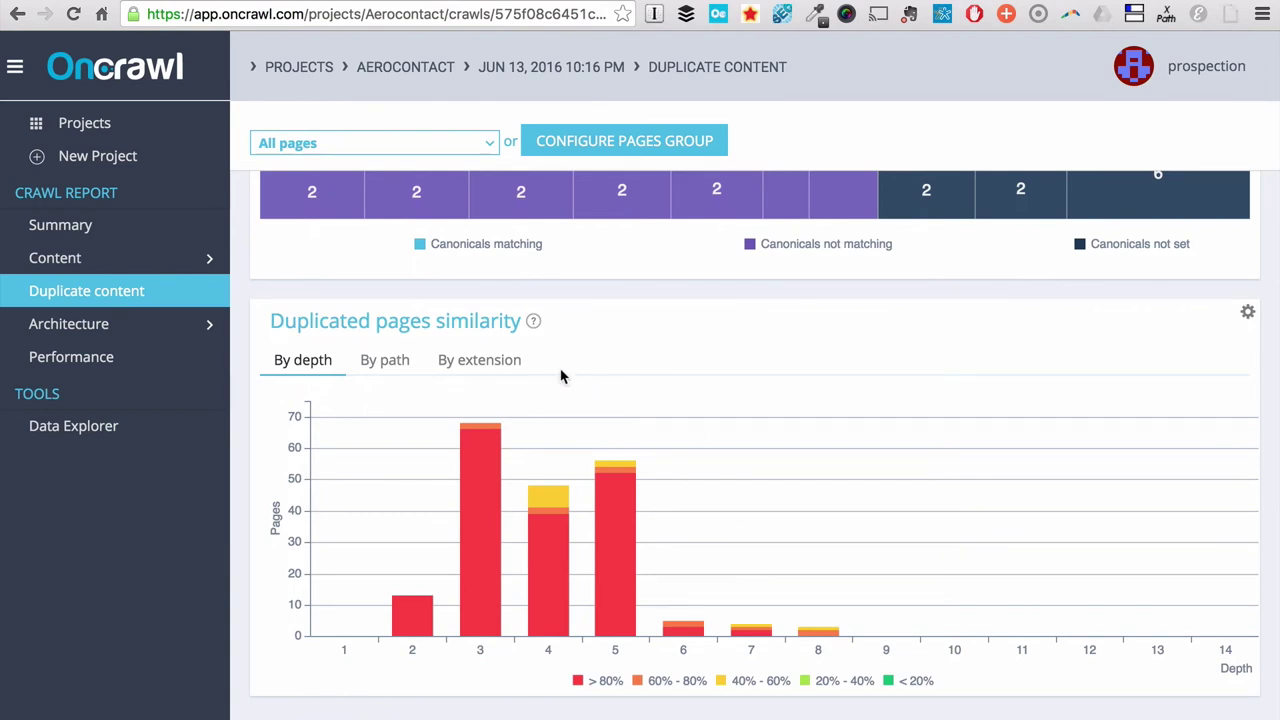
left_click(400, 366)
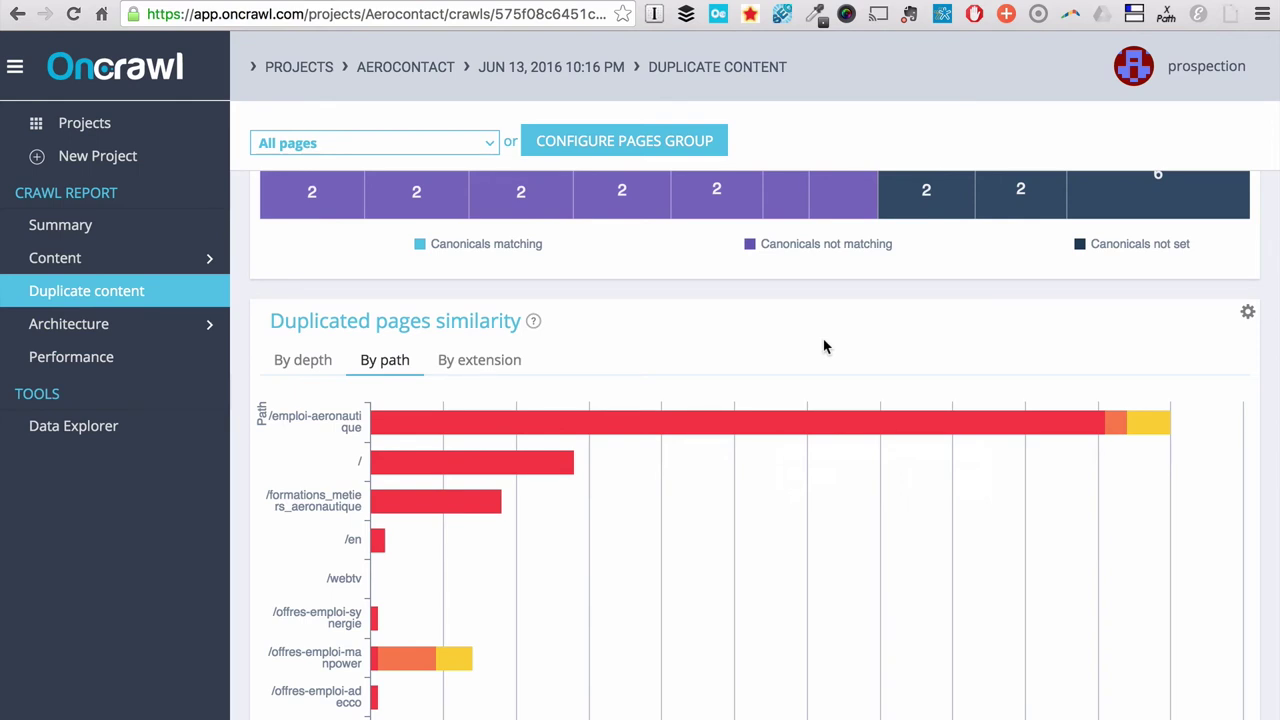
Scroll back up to the clusters treemap grouped by canonicals matching, not matching or not set.
scroll(824, 346, "down", 2)
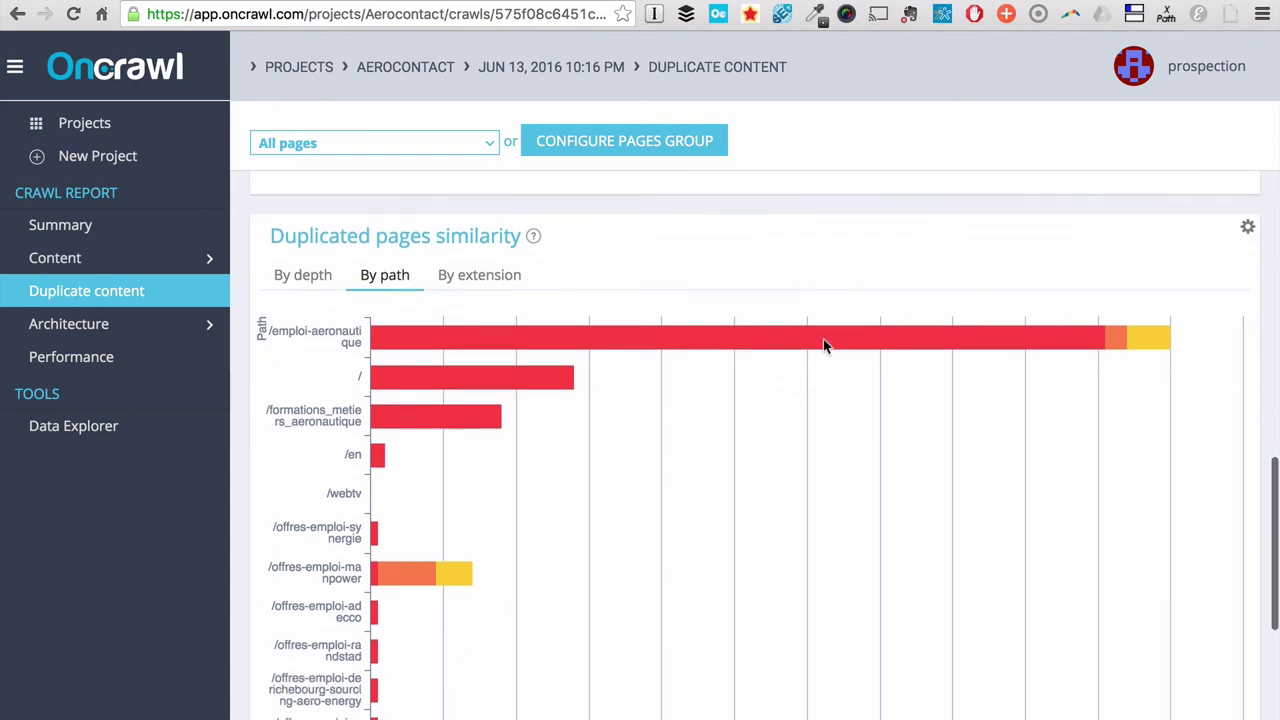
scroll(824, 346, "up", 3)
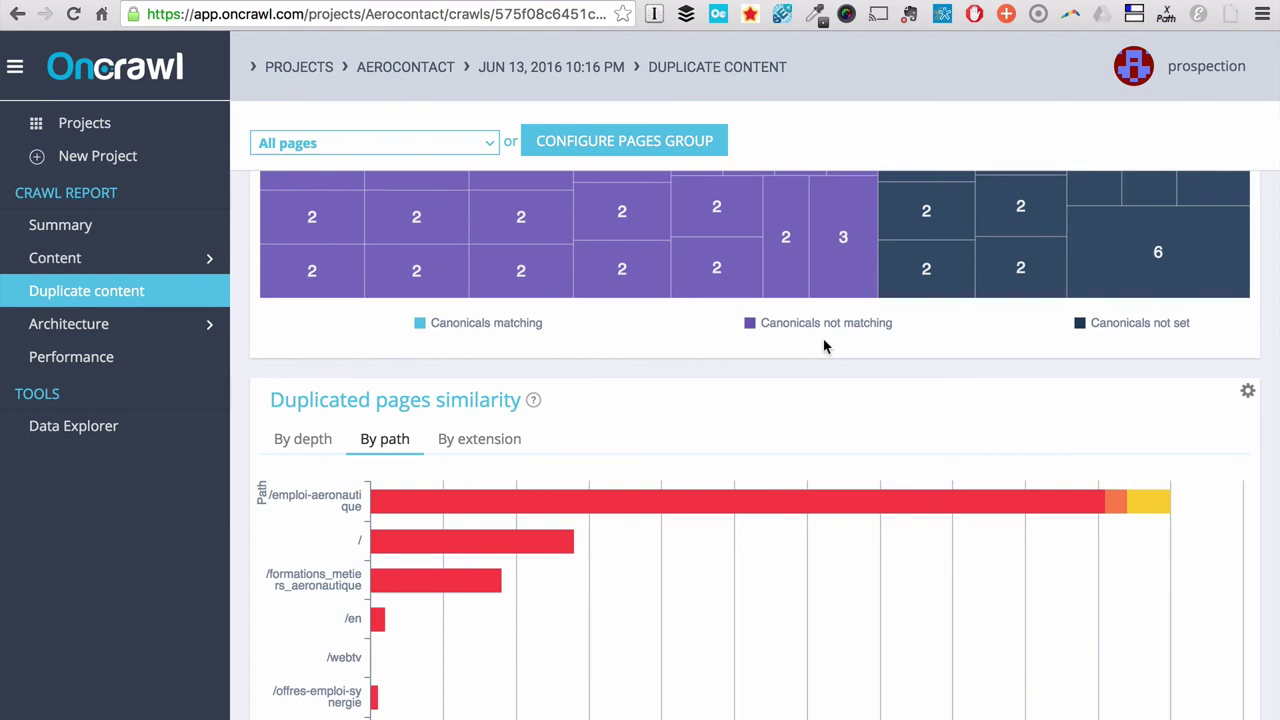
scroll(824, 346, "up", 10)
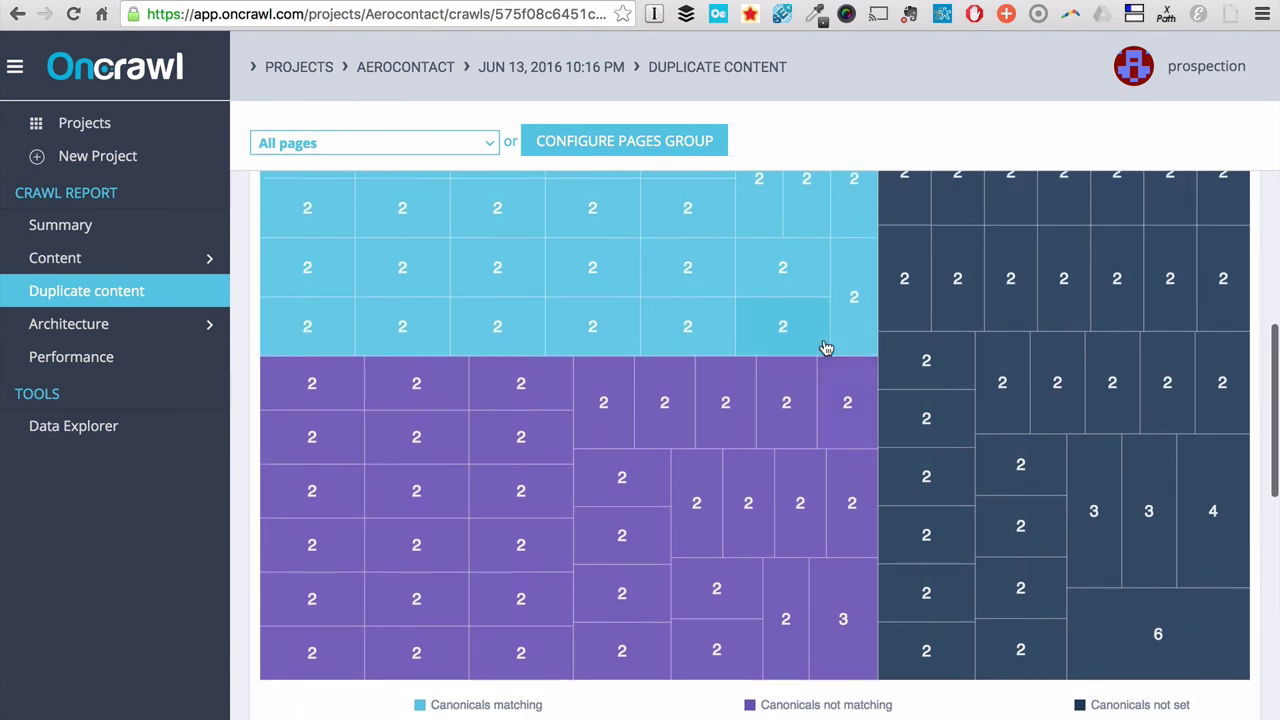